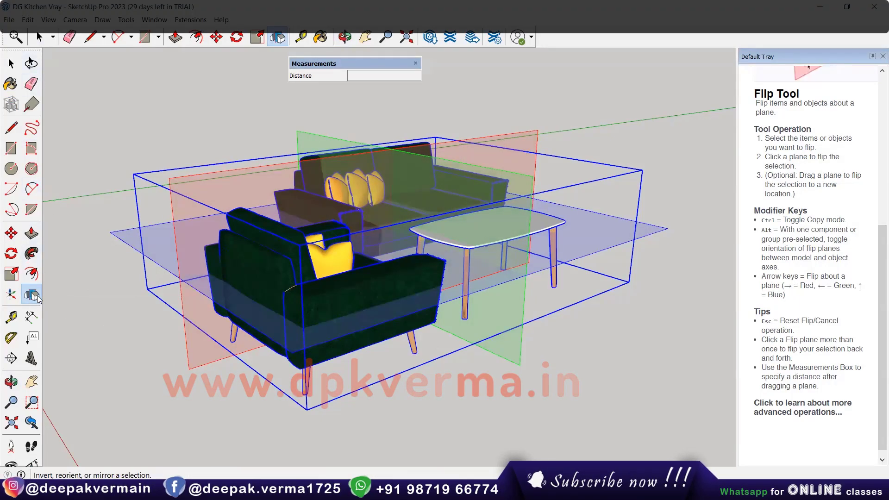
click(37, 299)
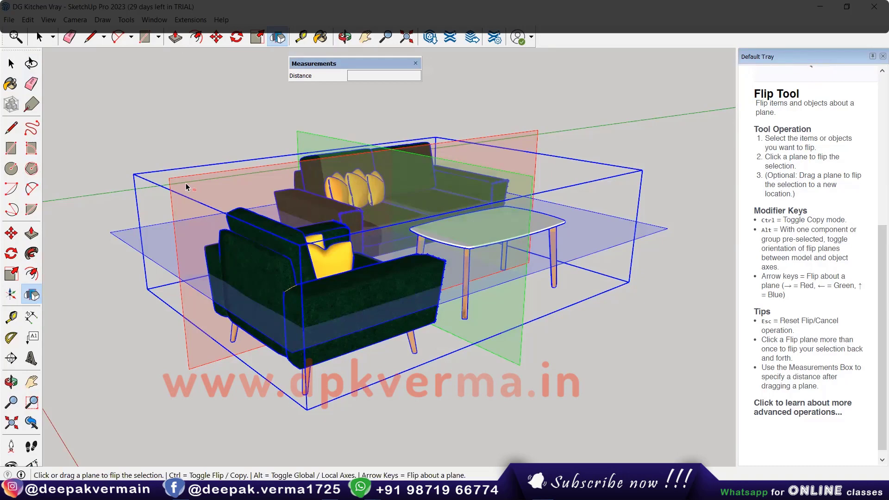
right_click(260, 41)
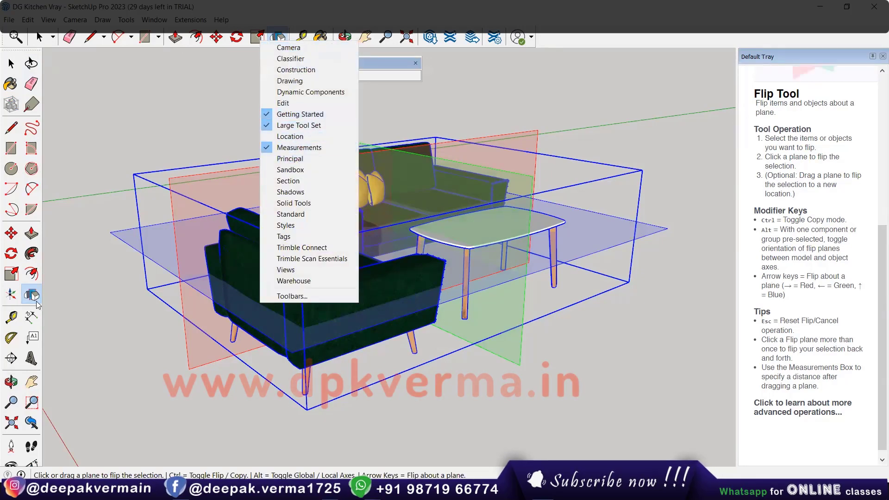
click(56, 293)
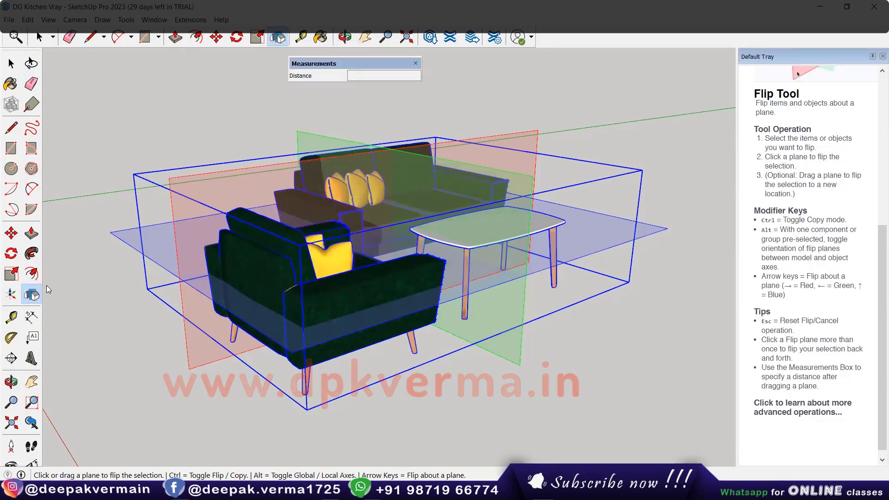
click(11, 63)
click(140, 112)
mouse_move(140, 112)
middle_down()
mouse_move(396, 224)
mouse_move(488, 344)
middle_up()
click(397, 224)
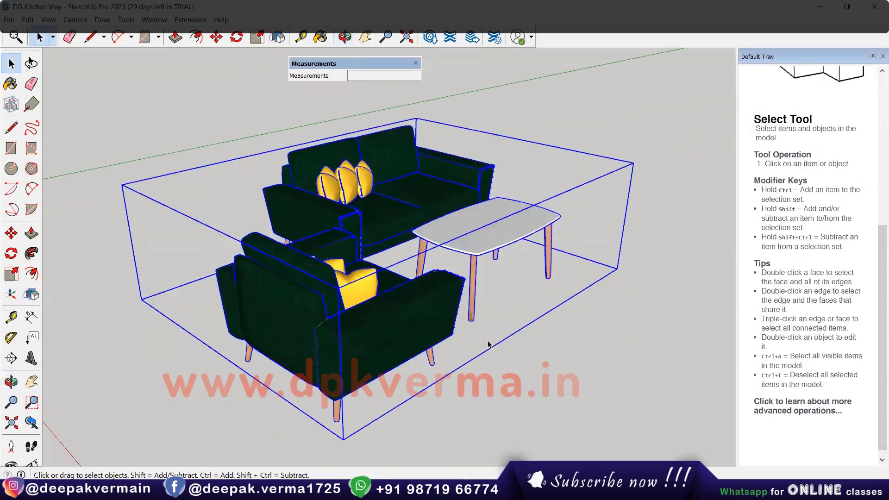
click(418, 315)
middle_drag(418, 315, 372, 227)
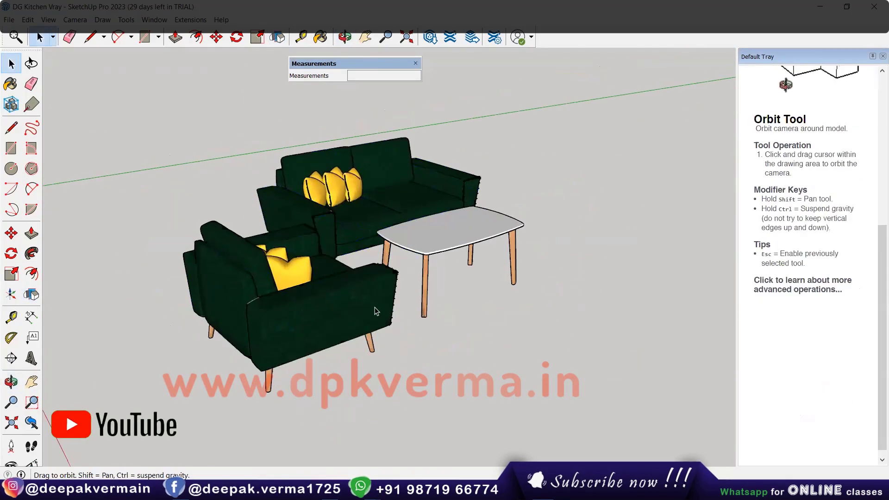
click(373, 227)
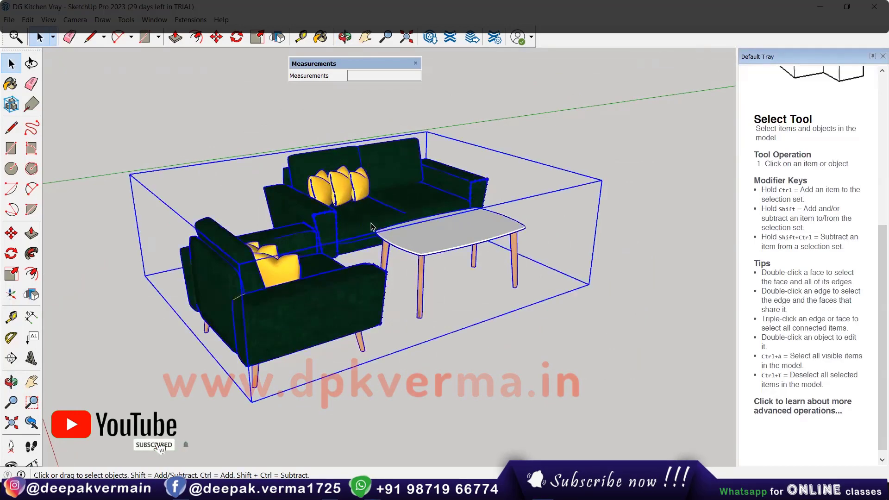
Activate Flip on the sofa set and mirror it across its green plane
click(33, 296)
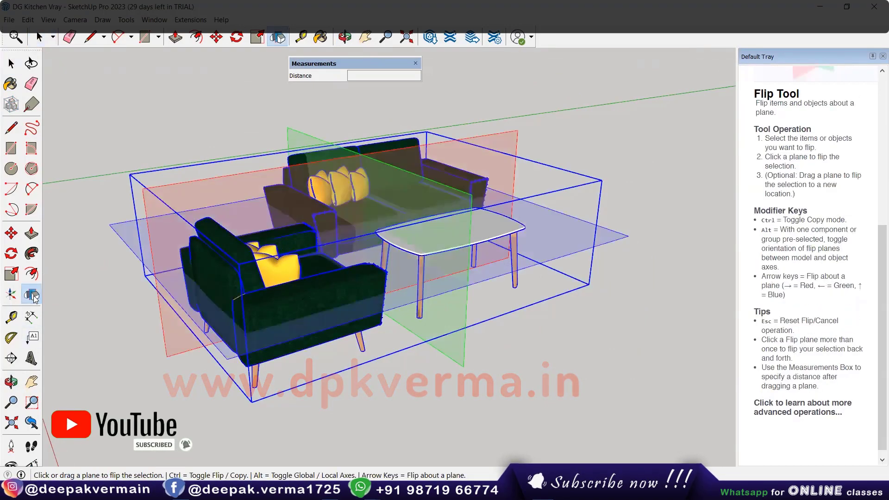
middle_drag(365, 246, 221, 211)
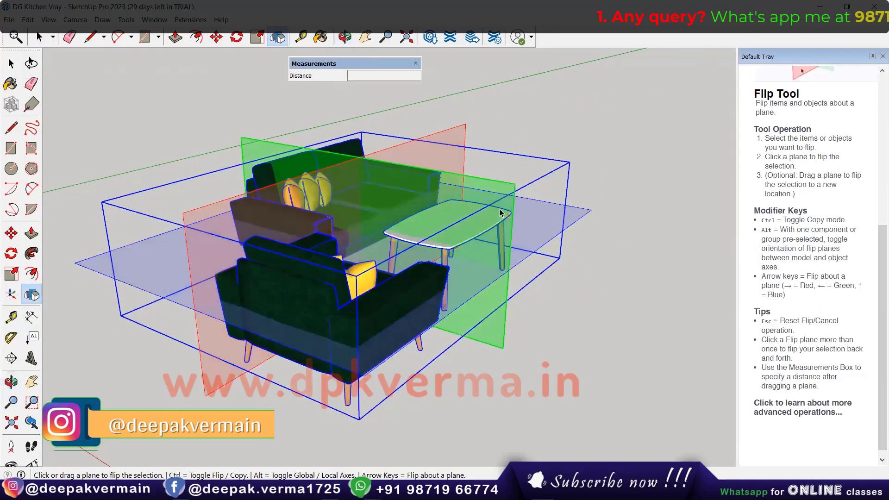
middle_drag(492, 255, 454, 218)
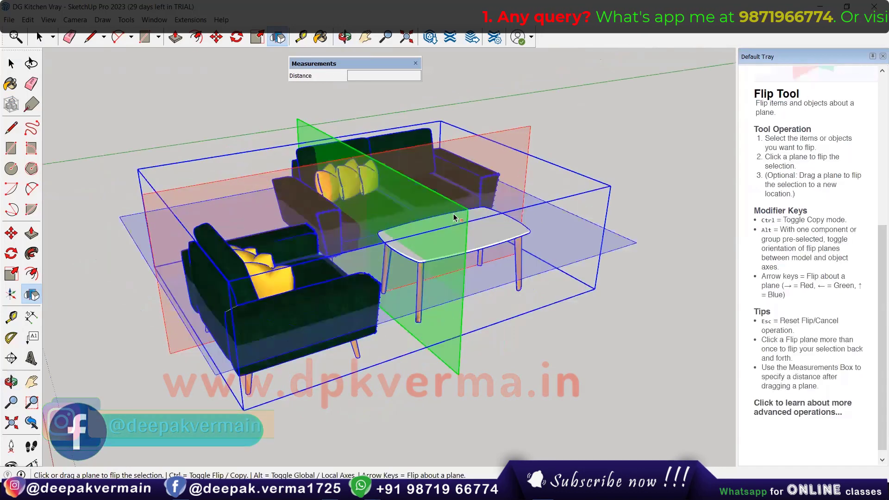
click(454, 218)
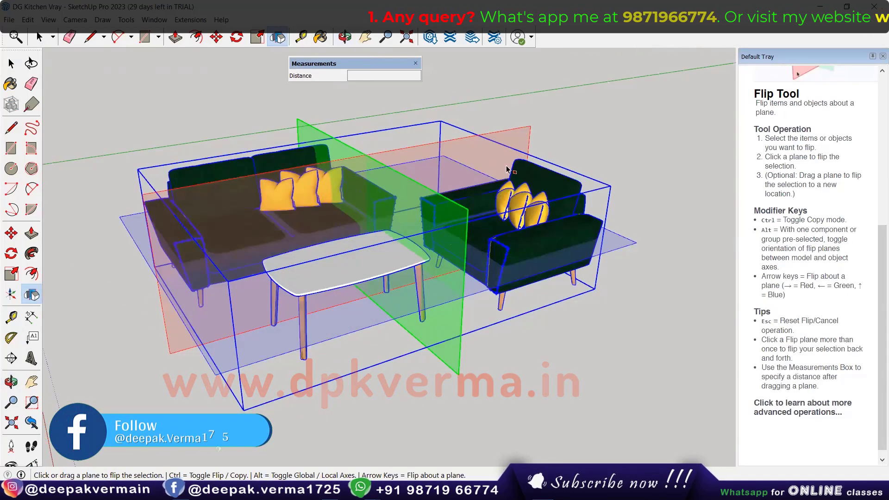
Flip the sofa set twice about the red plane, then twice about the blue plane
middle_drag(403, 253, 420, 255)
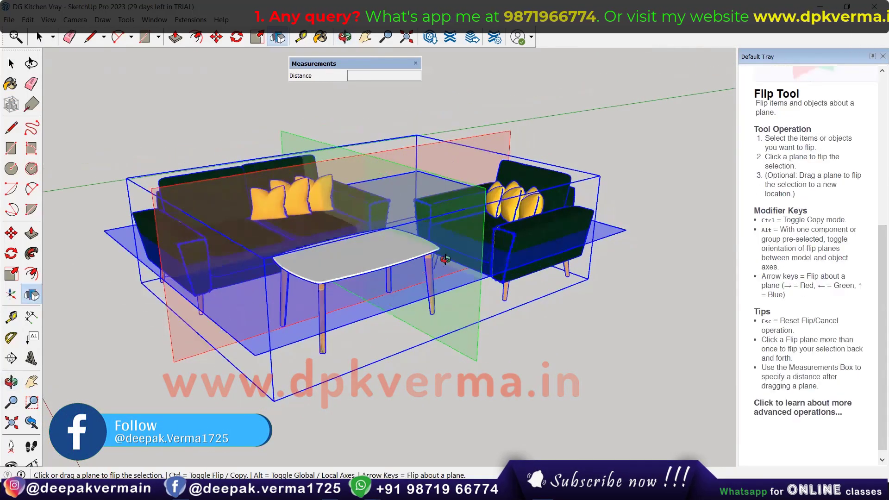
click(218, 204)
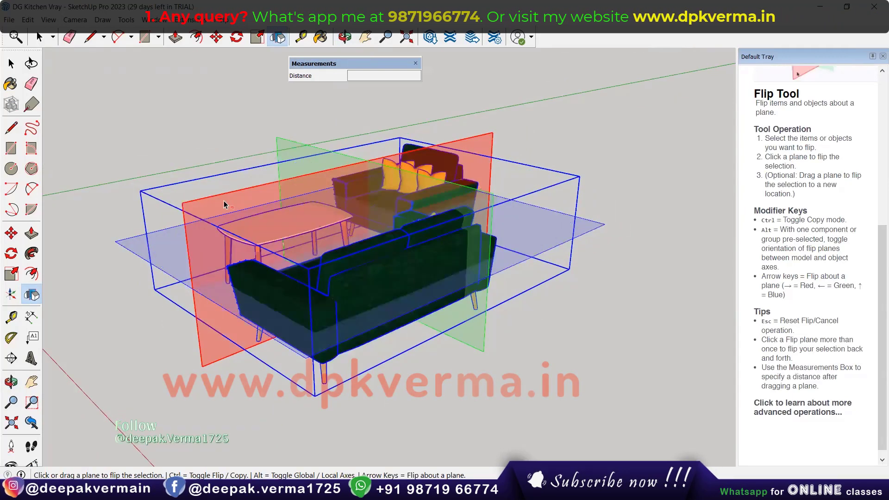
click(222, 199)
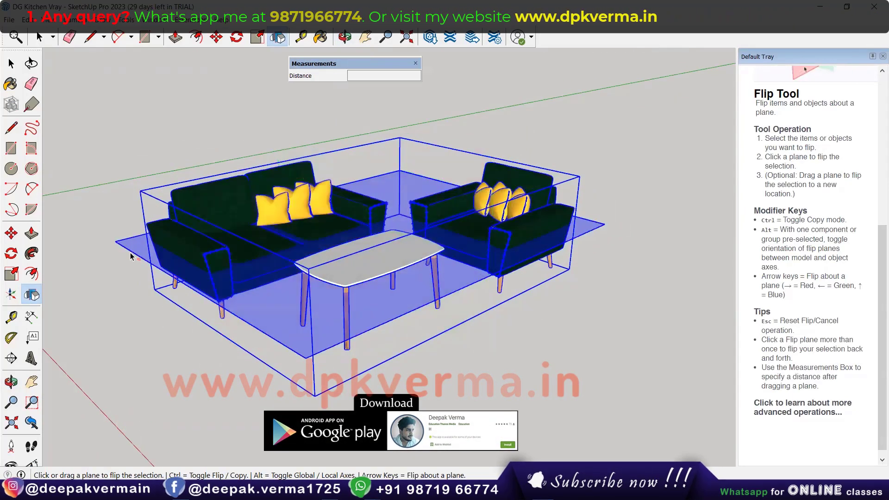
click(142, 257)
click(157, 254)
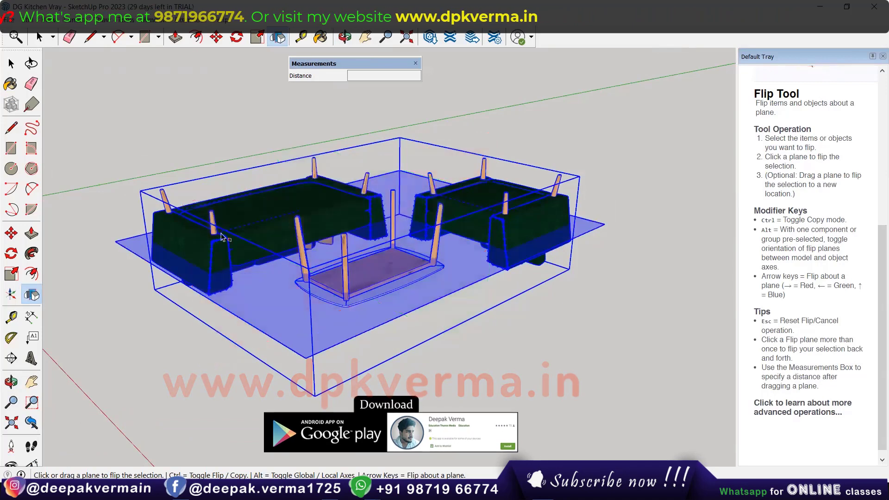
mouse_move(435, 199)
middle_down()
mouse_move(463, 194)
mouse_move(390, 248)
mouse_move(462, 254)
middle_up()
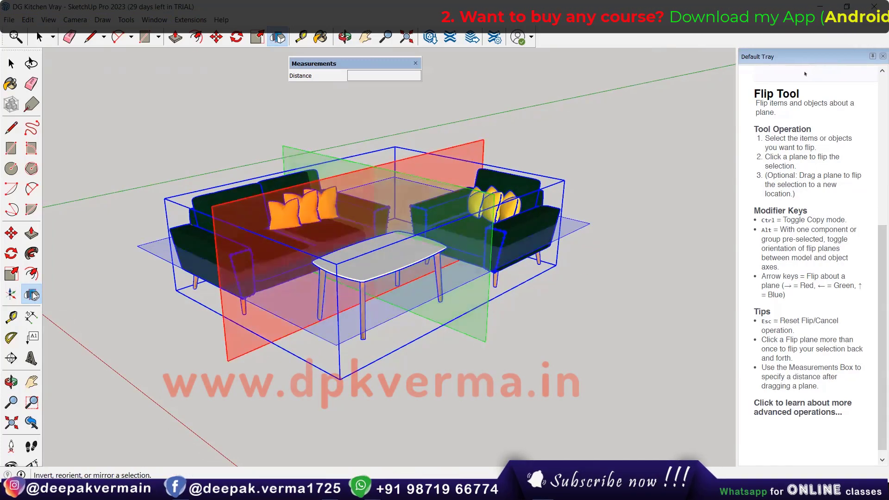
scroll(815, 194, up, 5)
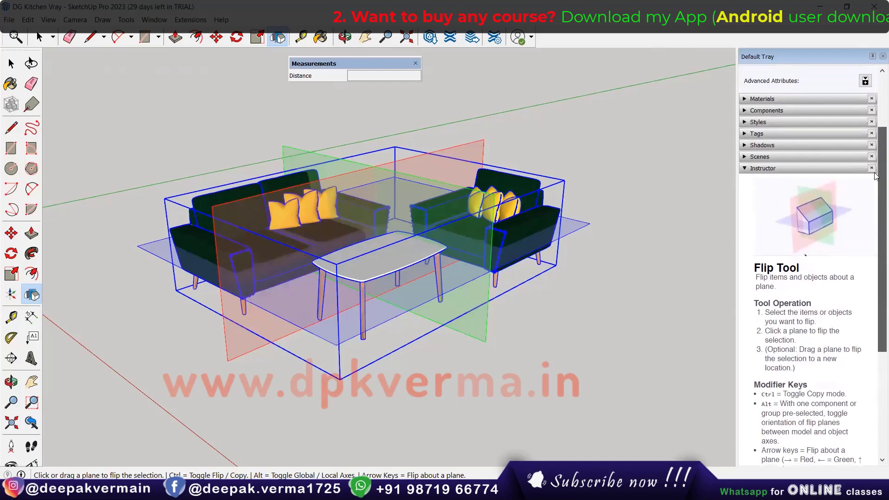
scroll(875, 187, down, 2)
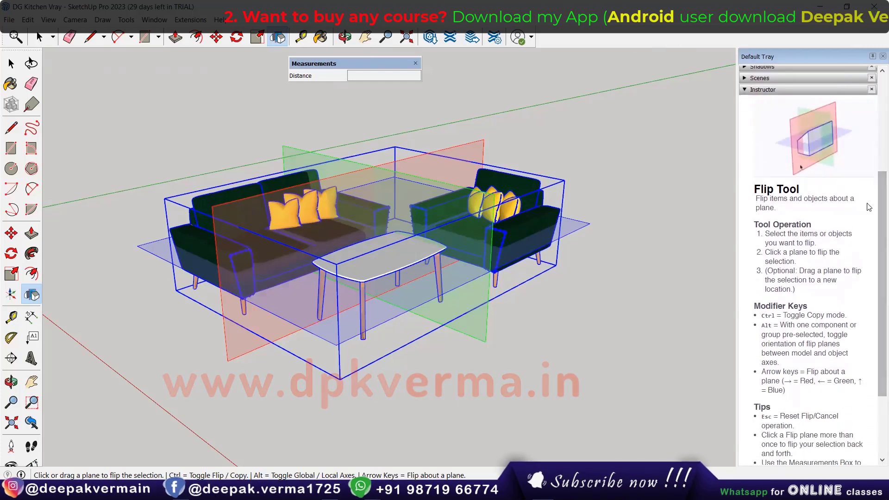
scroll(806, 207, down, 1)
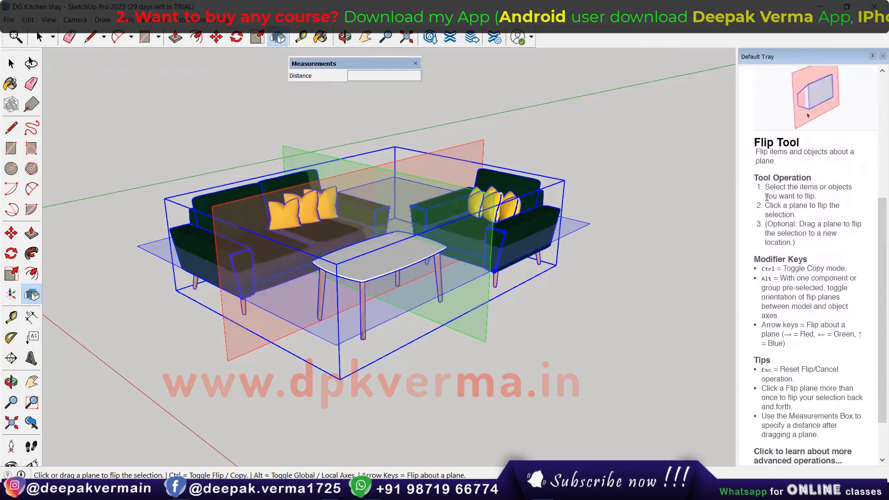
drag(766, 190, 810, 214)
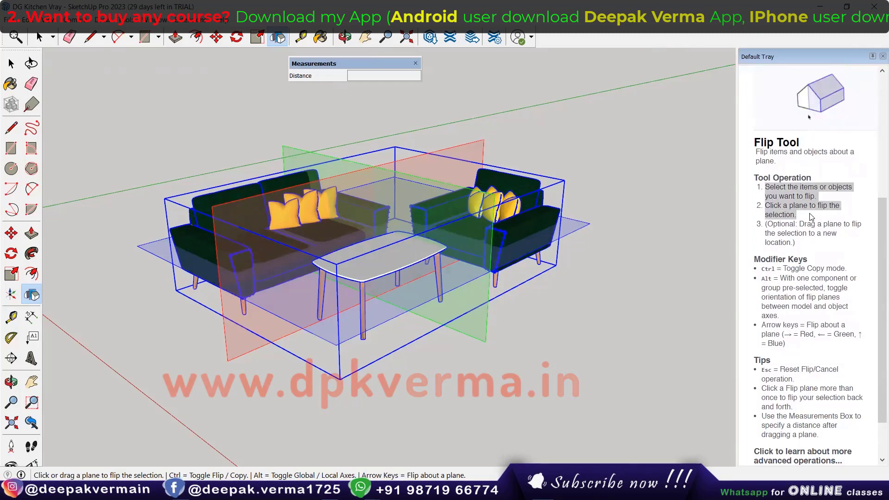
click(780, 190)
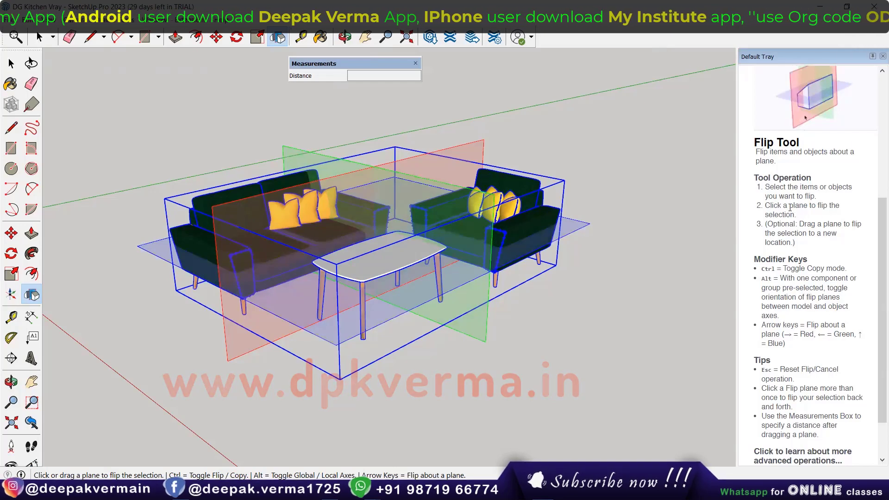
drag(767, 224, 797, 224)
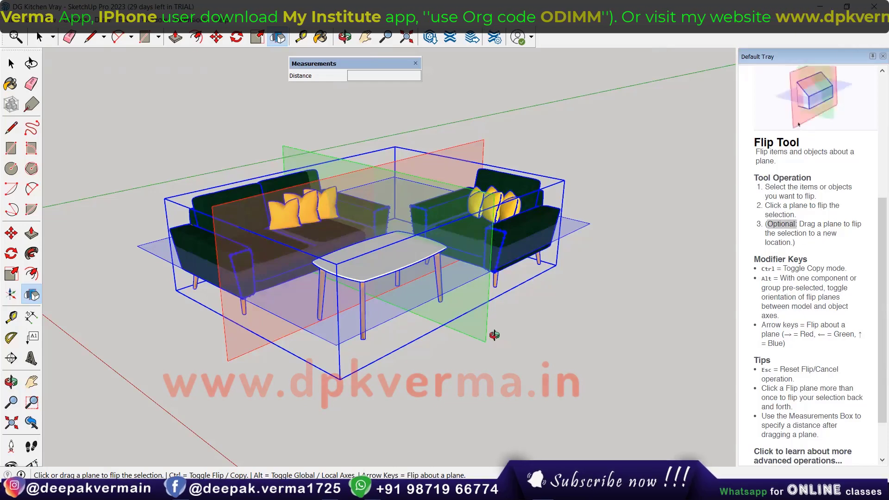
middle_drag(494, 335, 438, 338)
middle_drag(432, 252, 420, 235)
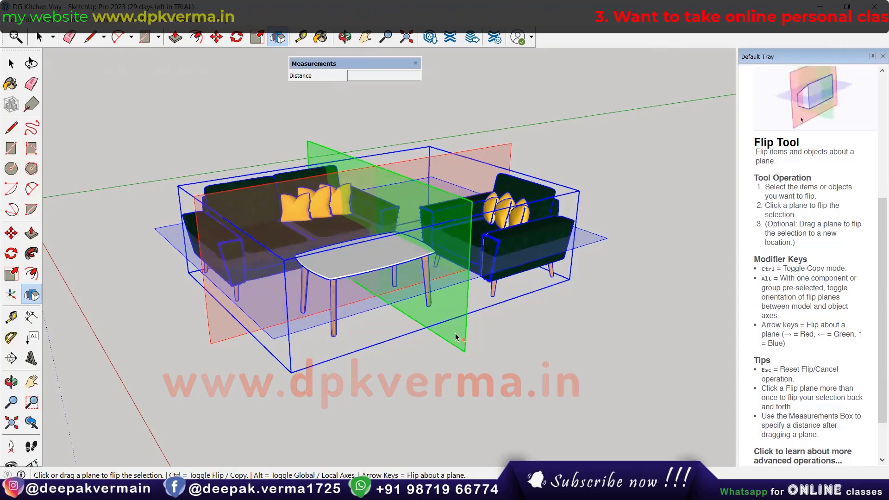
Drag the green flip plane out past the sofa set's left end, reading 4' 2 7/8"
drag(456, 337, 288, 385)
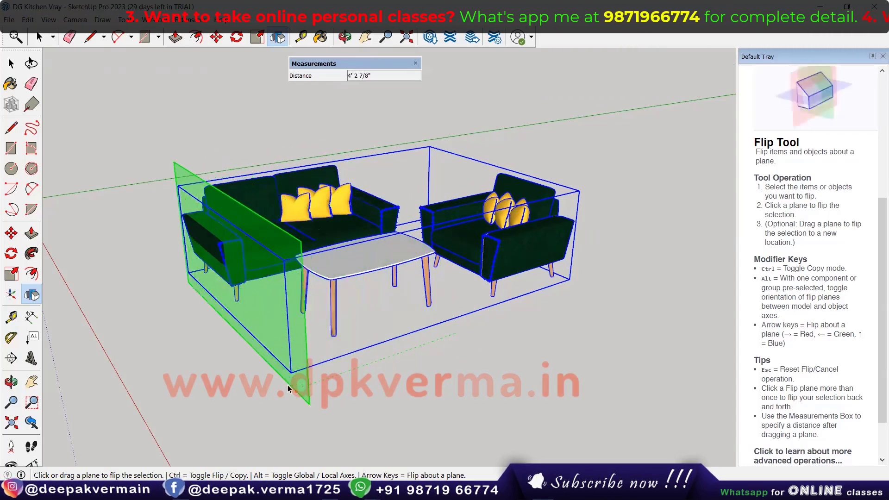
Mirror the sofa set across the green plane, then flip it back
drag(288, 385, 266, 393)
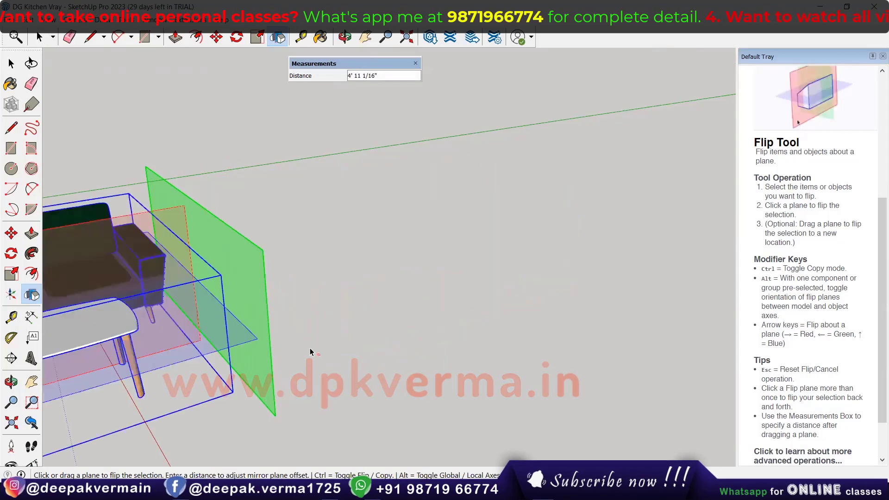
mouse_move(309, 349)
middle_down()
mouse_move(353, 359)
mouse_move(516, 301)
mouse_move(235, 348)
middle_up()
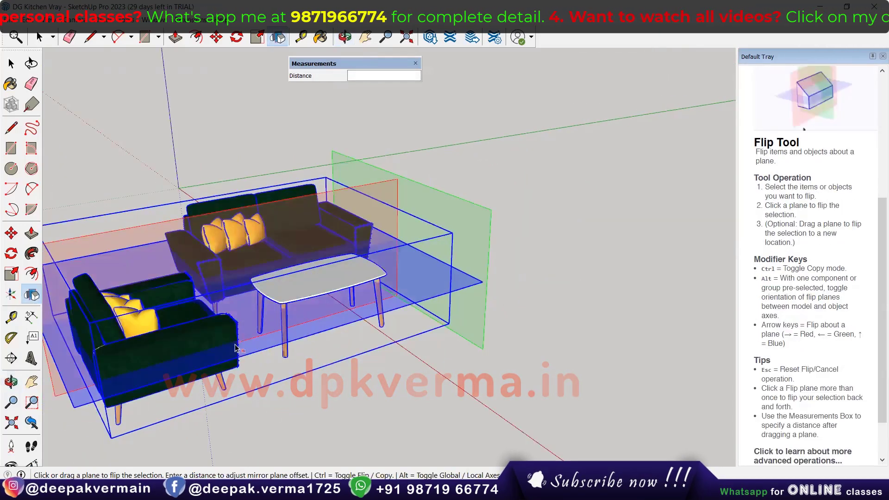
click(479, 327)
click(478, 327)
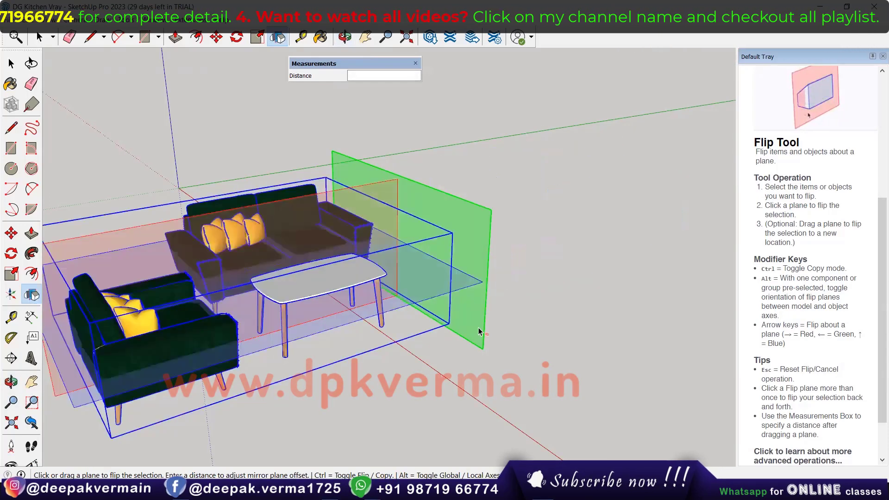
Mirror the set across the green plane offset 5 3/16", then flip it back
click(479, 328)
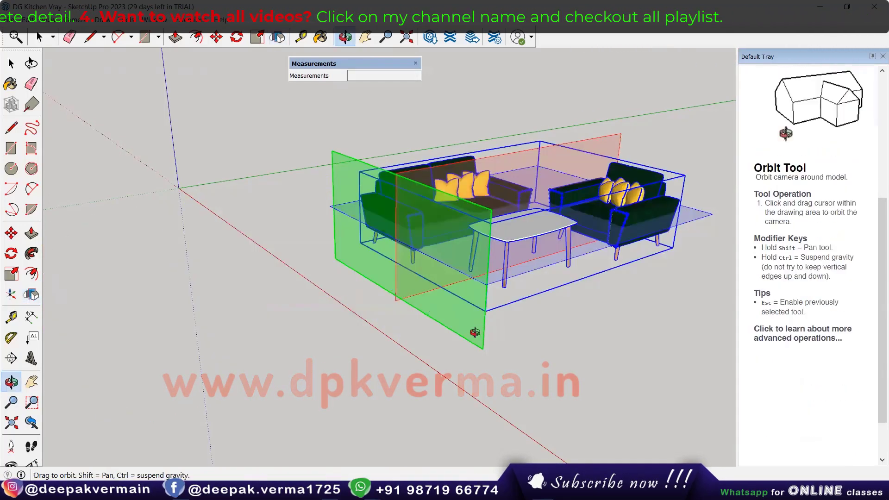
middle_drag(479, 329, 428, 346)
drag(429, 347, 443, 350)
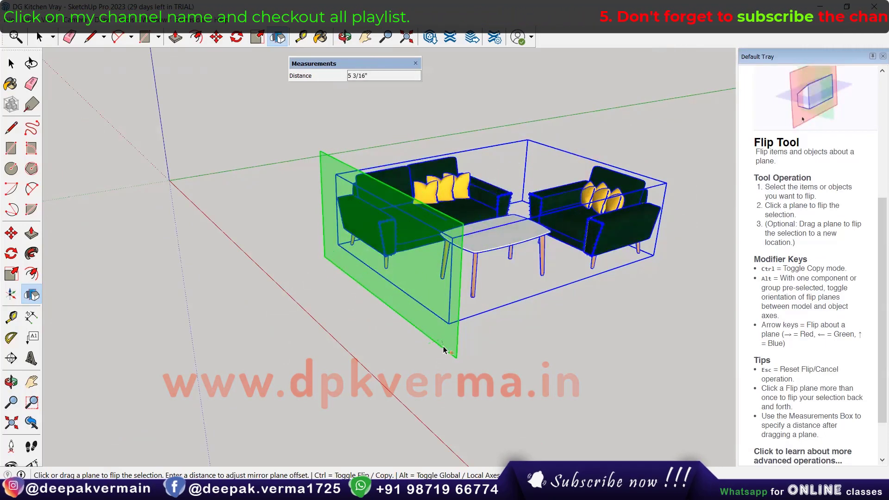
click(443, 350)
click(449, 345)
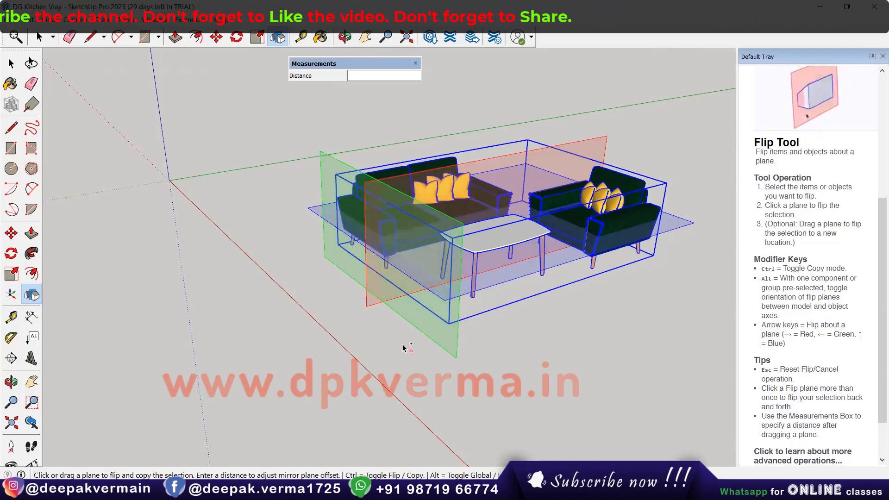
Create a mirrored copy of the sofa set across its green plane
click(443, 343)
mouse_move(443, 343)
middle_down()
mouse_move(354, 358)
mouse_move(386, 365)
middle_up()
mouse_move(351, 254)
middle_down()
mouse_move(328, 302)
mouse_move(507, 296)
mouse_move(482, 290)
middle_up()
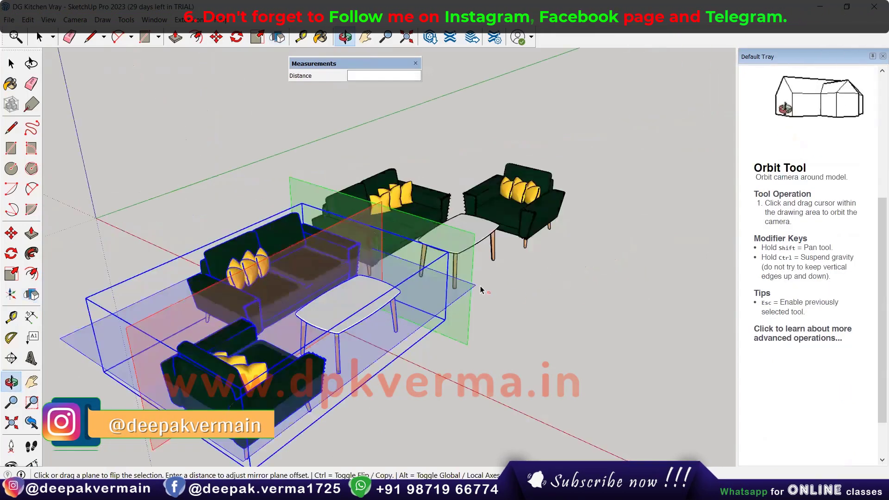
Offset the red plane along the red axis and flip copies of the set across it
mouse_move(340, 284)
middle_down()
mouse_move(417, 319)
mouse_move(264, 354)
middle_up()
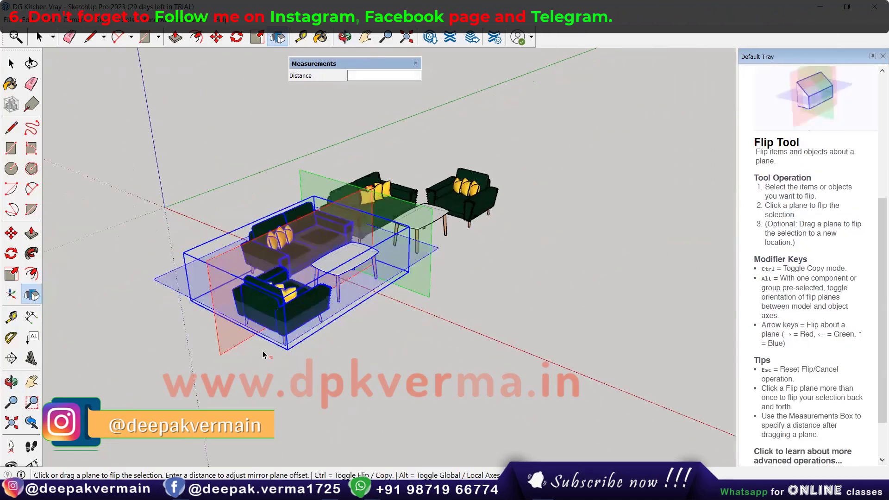
mouse_move(220, 351)
mouse_down()
mouse_move(274, 373)
mouse_move(293, 369)
mouse_up()
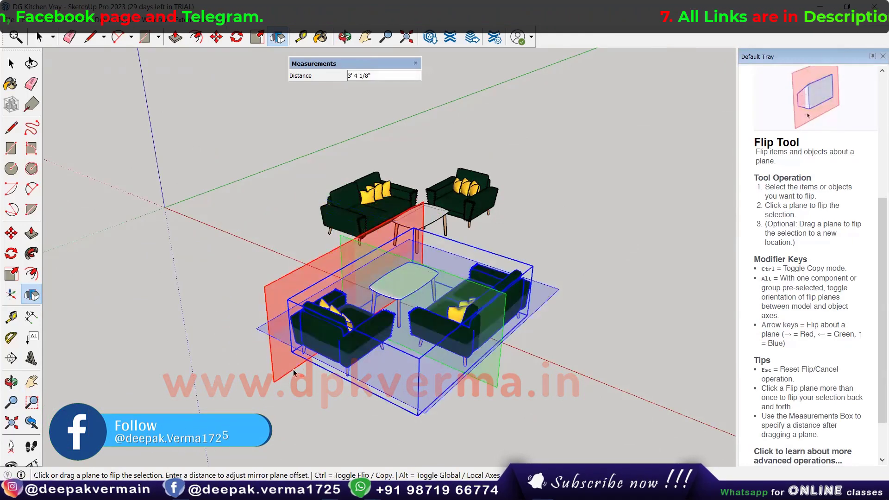
click(293, 368)
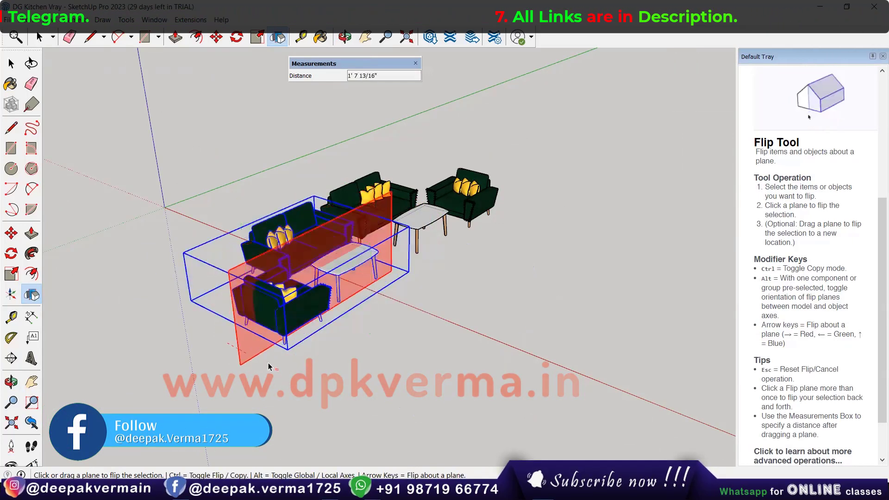
click(285, 371)
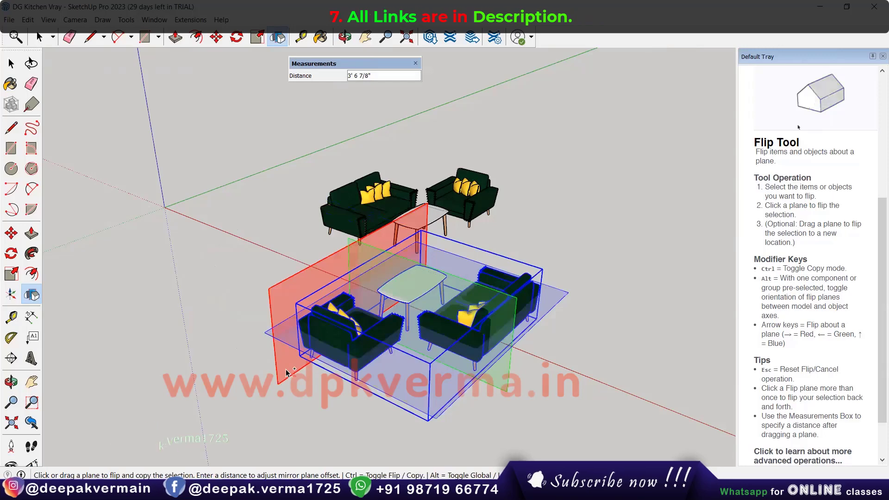
click(319, 370)
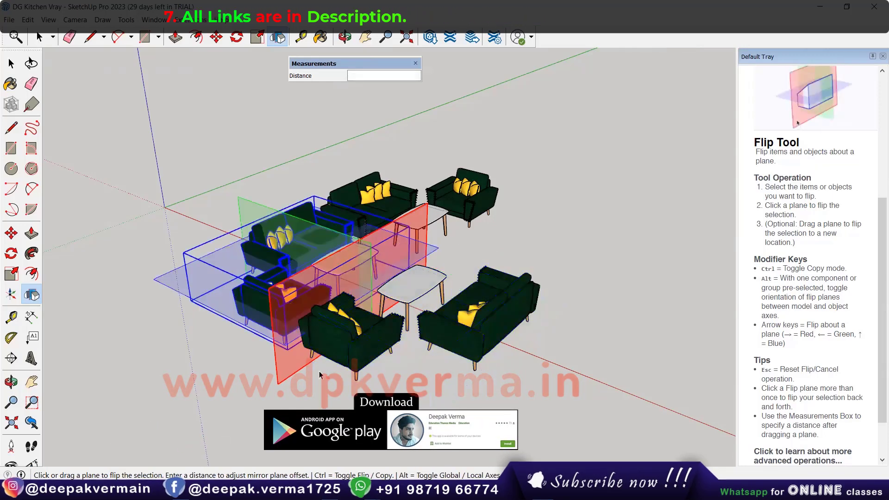
mouse_move(319, 371)
middle_down()
mouse_move(308, 384)
mouse_move(395, 216)
mouse_move(448, 249)
middle_up()
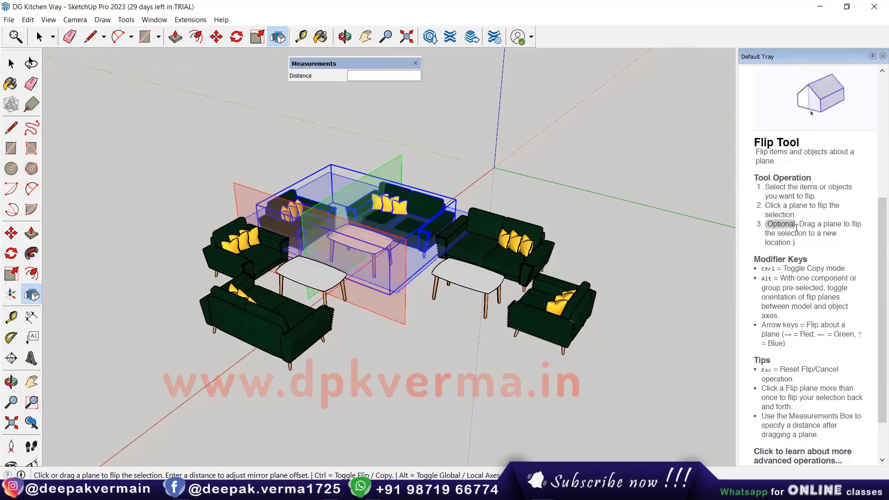
Toggle Flip copy mode off and select the original sofa set group
key(ctrl)
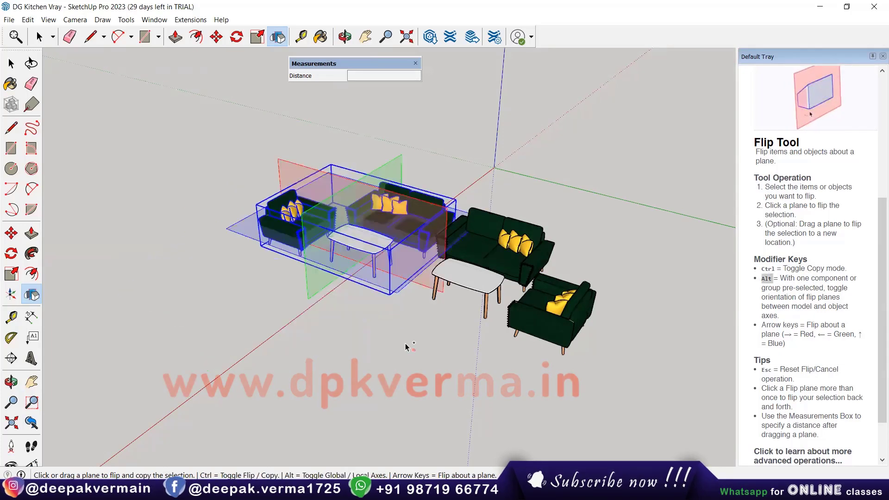
middle_click(452, 343)
mouse_move(452, 343)
middle_down()
mouse_move(655, 312)
mouse_move(452, 312)
mouse_move(511, 341)
mouse_move(274, 201)
middle_up()
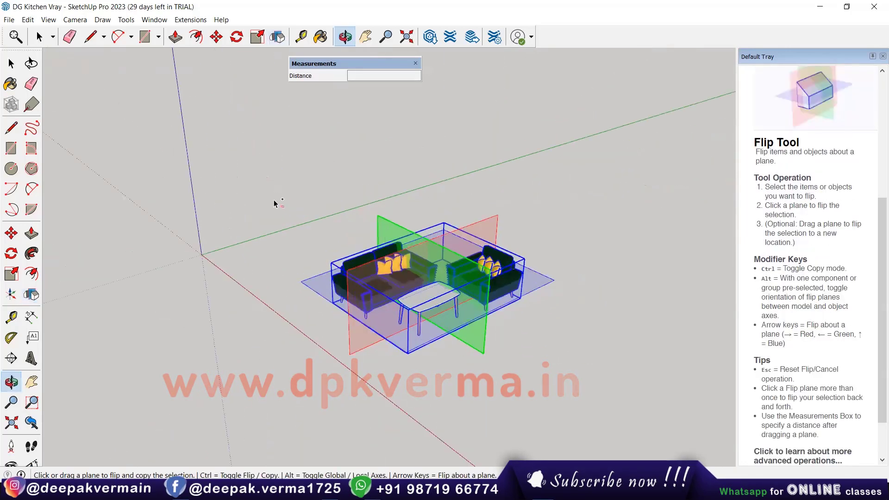
key(space)
click(453, 287)
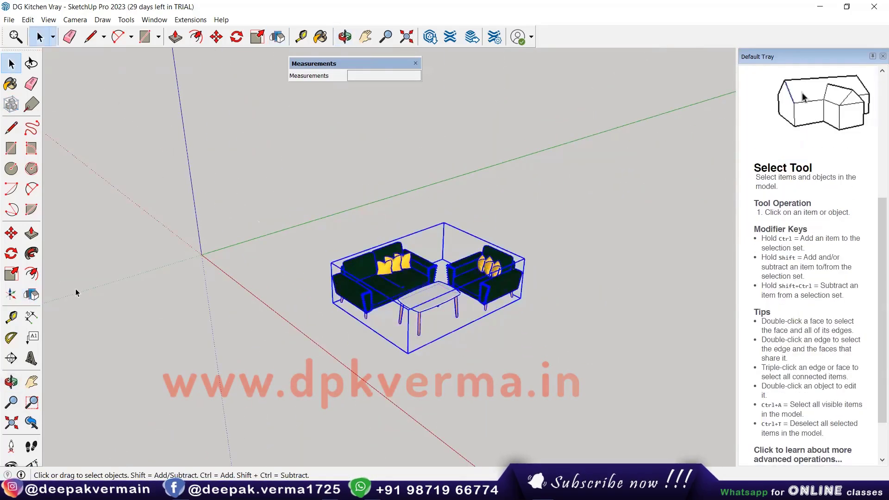
Start rotating the sofa set about a pivot point, then cancel the rotation
click(8, 256)
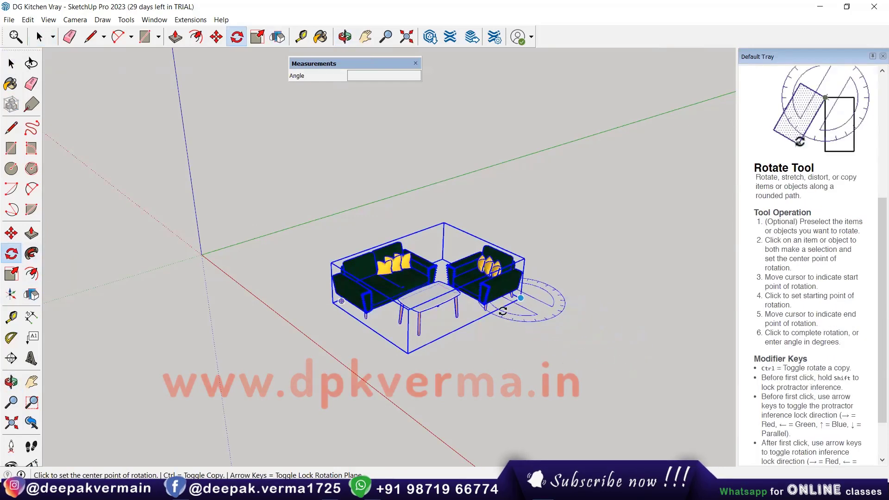
click(448, 327)
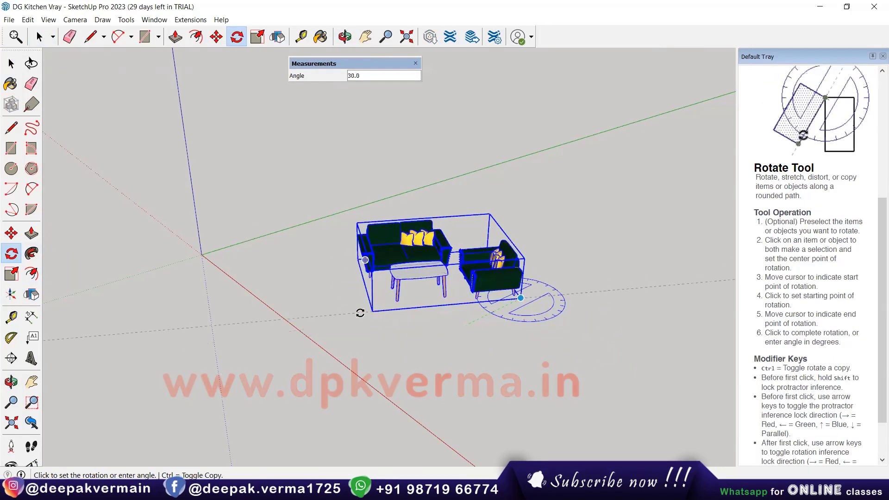
click(360, 313)
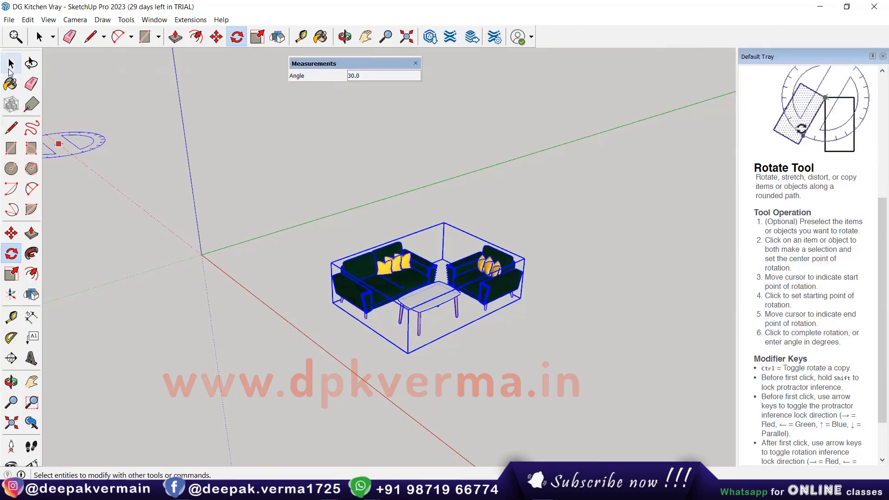
key(space)
click(32, 295)
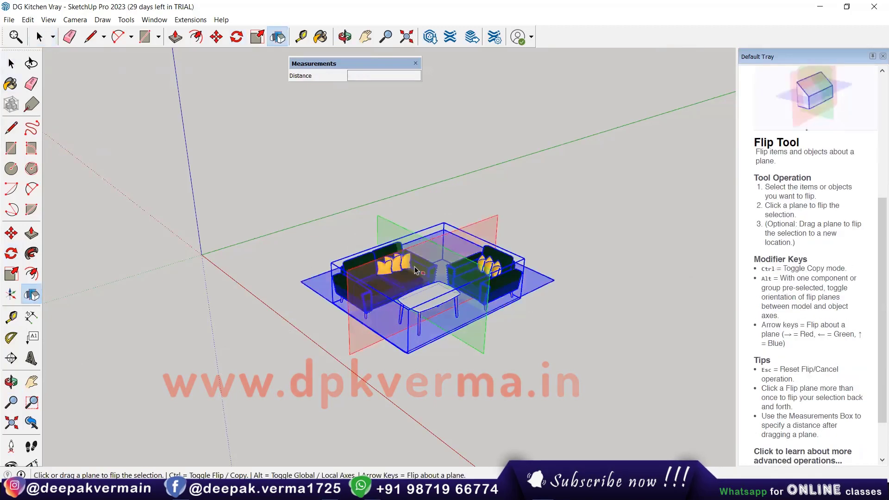
scroll(444, 260, up, 2)
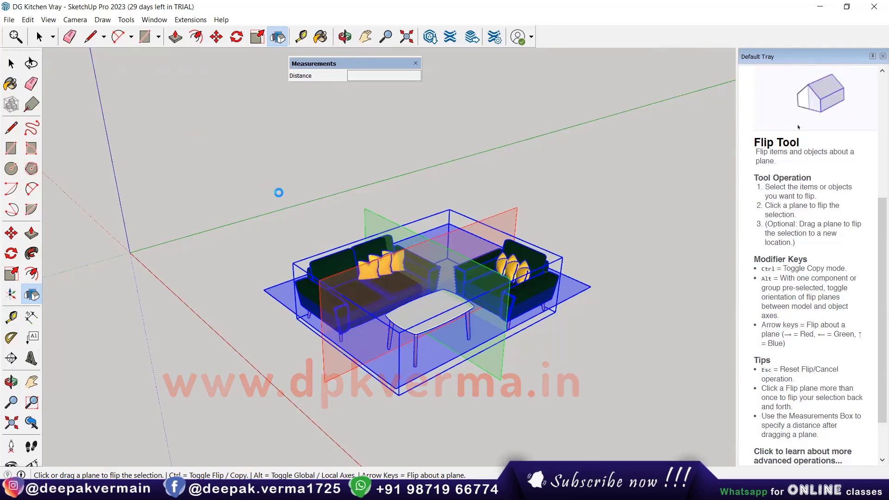
key(space)
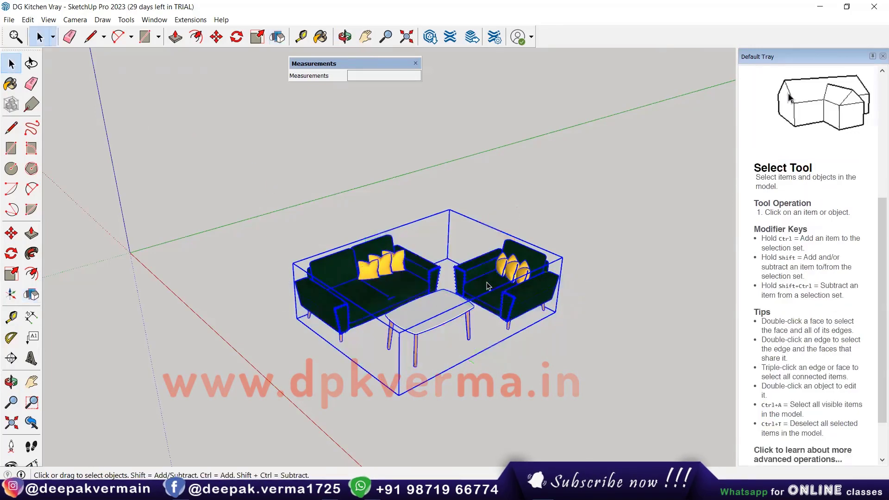
scroll(523, 287, down, 1)
Rotate the sofa set 30 degrees about its corner
click(12, 254)
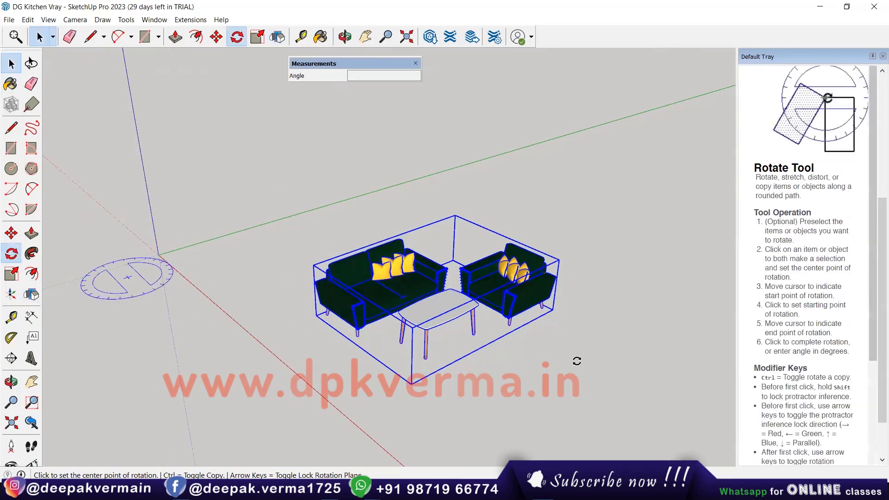
click(551, 311)
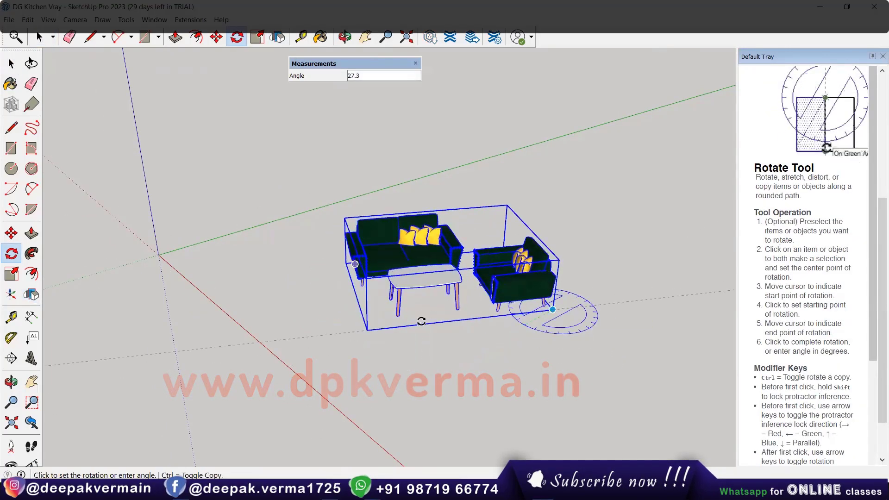
click(419, 320)
click(10, 65)
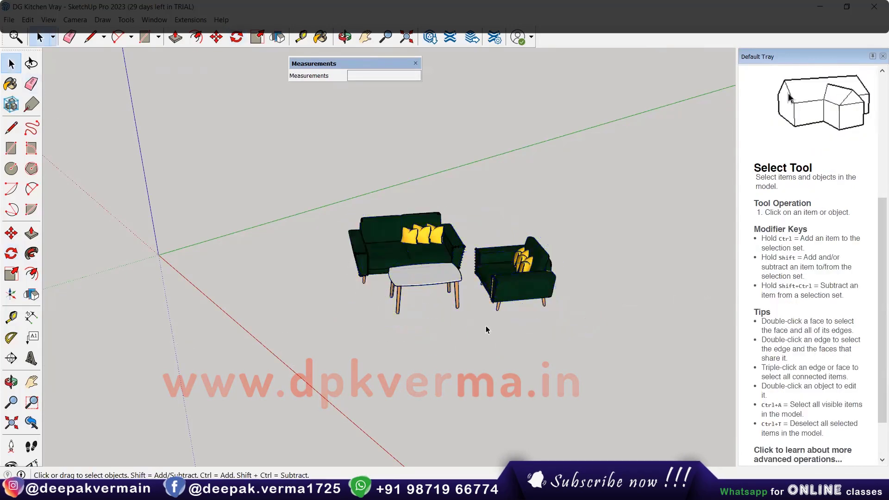
Activate Flip on the angled sofa set and orbit to inspect its flip planes
click(31, 294)
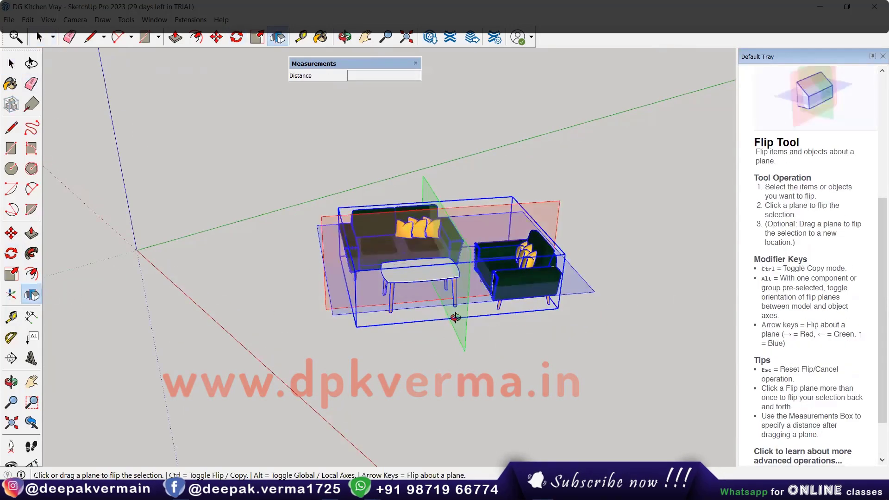
mouse_move(417, 297)
middle_down()
mouse_move(454, 302)
mouse_move(399, 312)
mouse_move(519, 254)
middle_up()
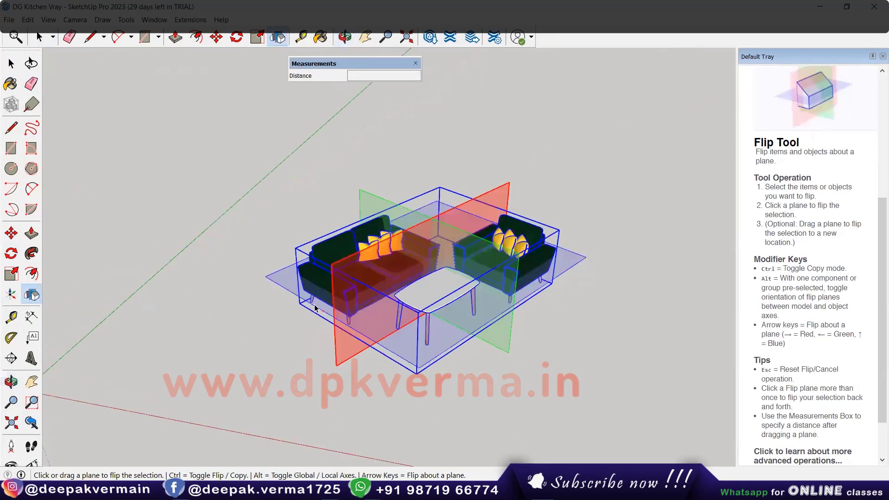
mouse_move(469, 294)
middle_down()
mouse_move(455, 263)
mouse_move(456, 273)
middle_up()
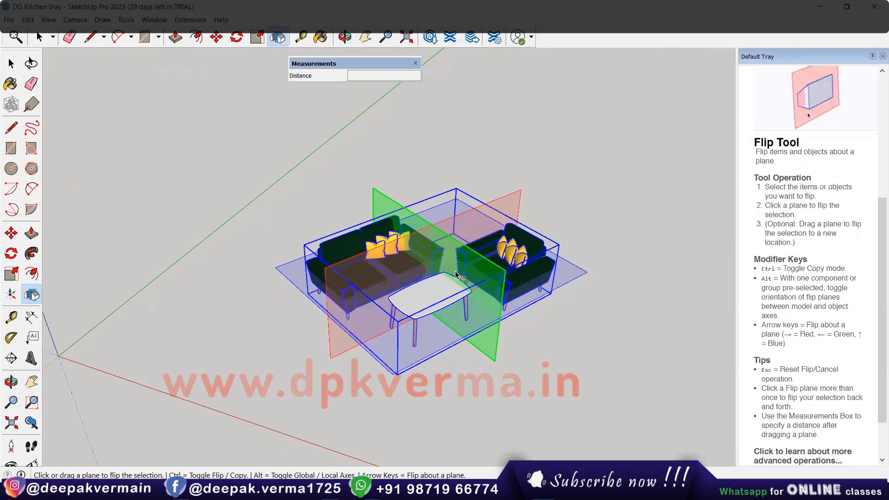
mouse_move(456, 275)
middle_down()
mouse_move(412, 309)
mouse_move(228, 215)
middle_up()
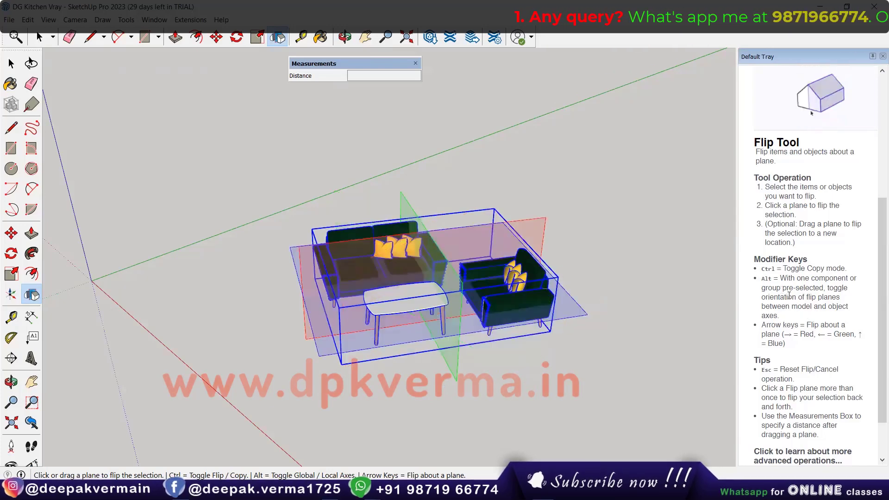
Toggle flip planes between model and group axes, flipping across green and back
key(alt)
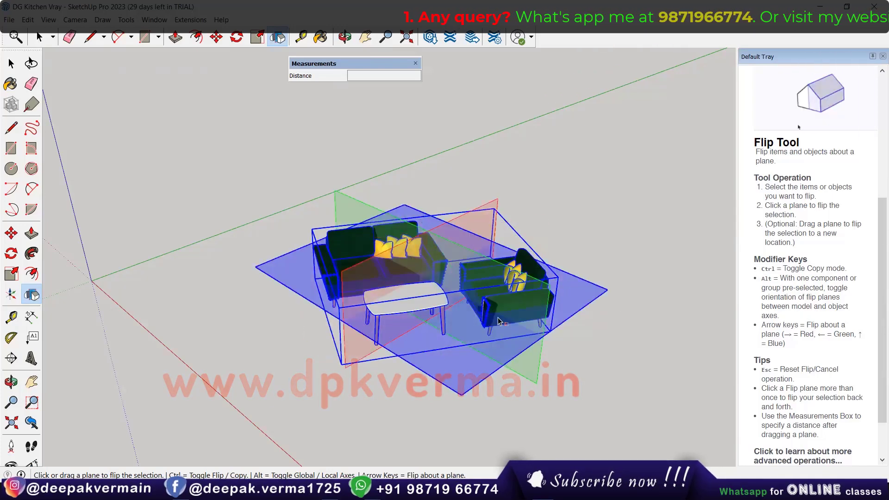
click(456, 278)
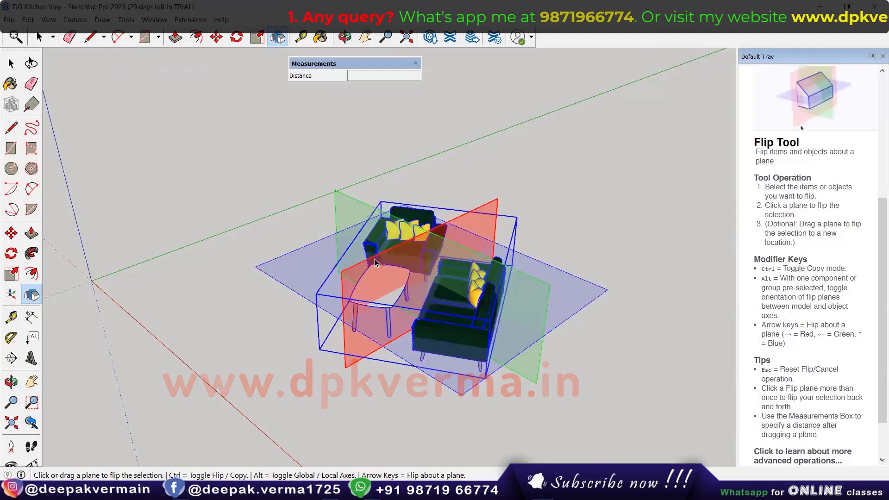
click(466, 297)
key(alt)
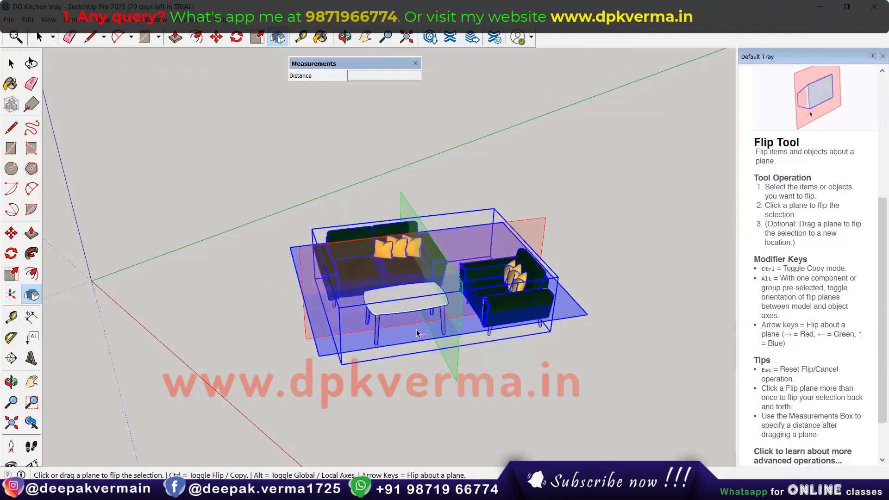
middle_drag(438, 336, 448, 282)
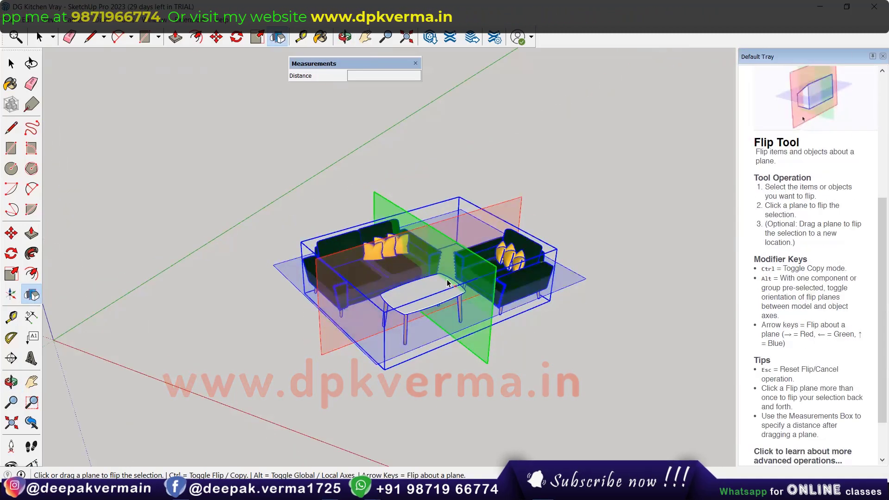
Flip the group with the arrow keys until sofa and armchair swap, then exit Flip
key(Right)
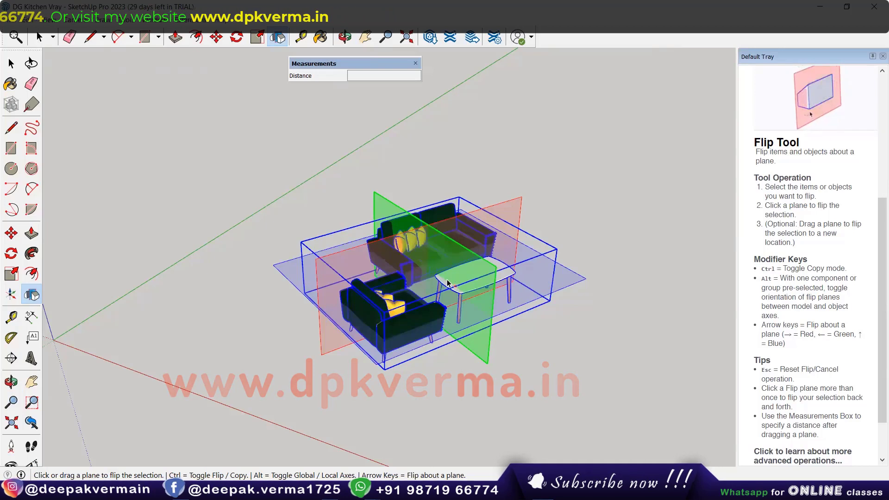
key(Left)
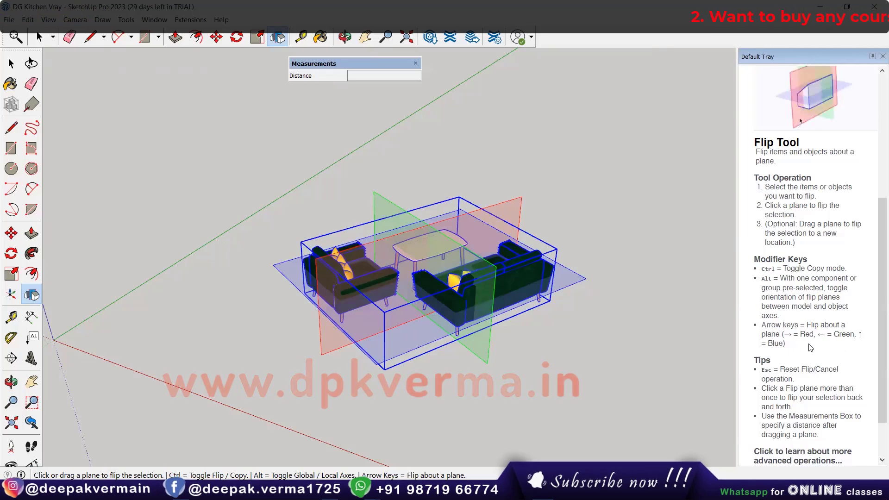
key(Up)
key(Up)
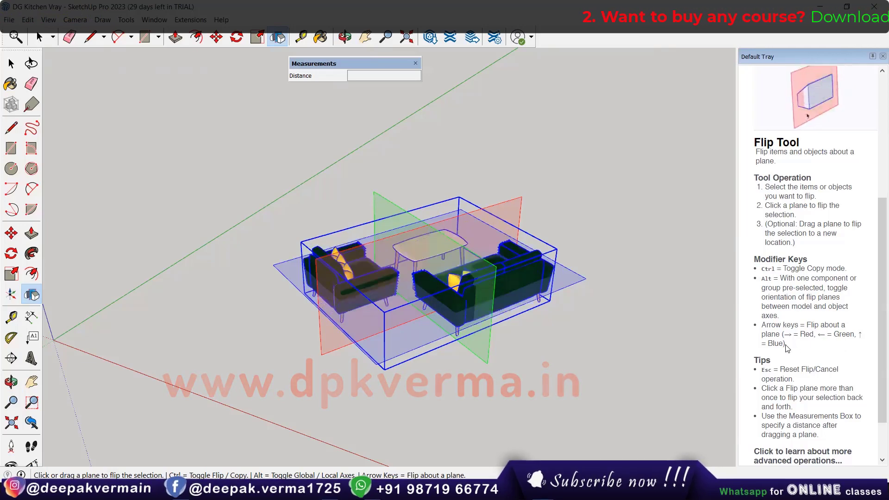
key(Right)
key(Left)
key(Right)
key(Left)
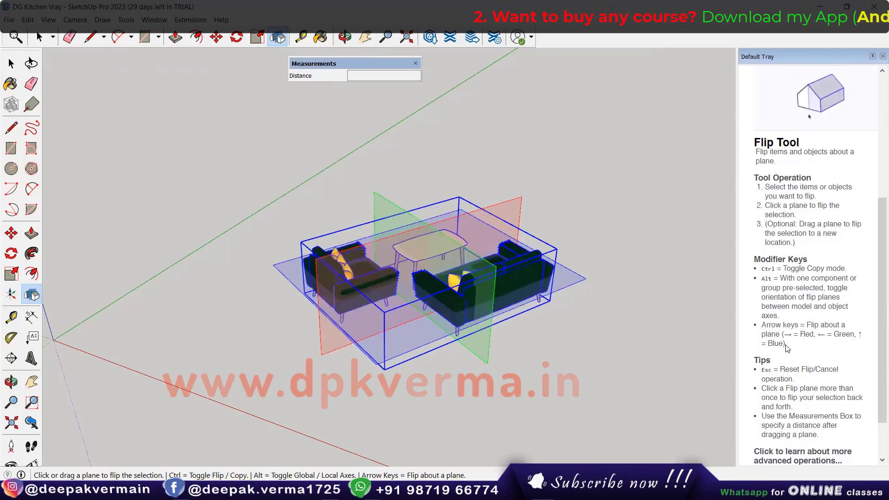
key(Up)
key(Right)
key(Up)
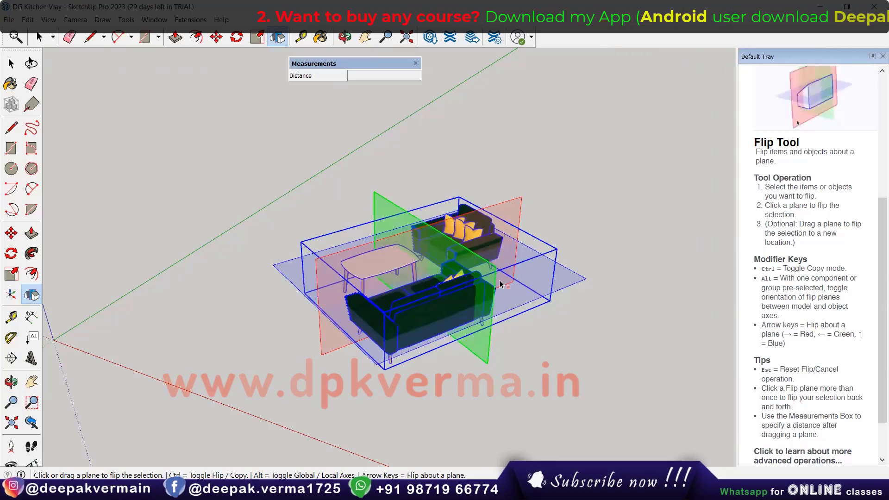
key(space)
Clear the selection and open Preferences on the Shortcuts page
click(186, 147)
mouse_move(186, 146)
middle_down()
mouse_move(445, 314)
mouse_move(261, 231)
middle_up()
click(153, 20)
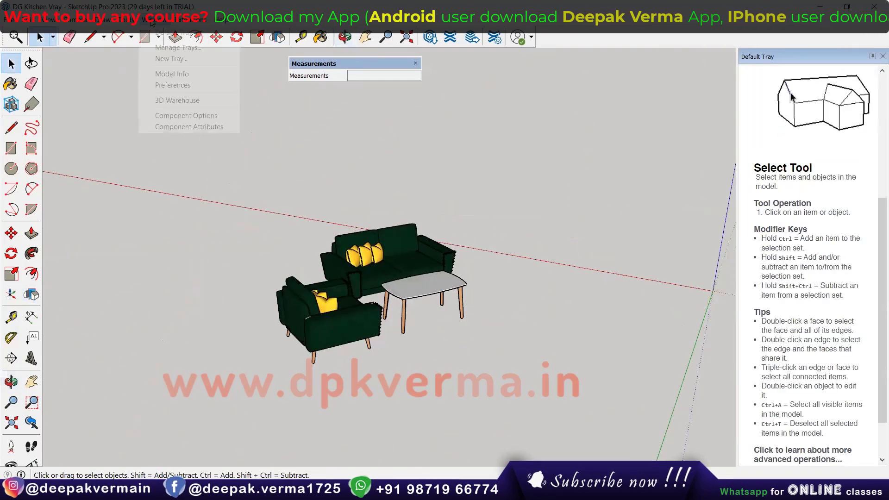
click(167, 85)
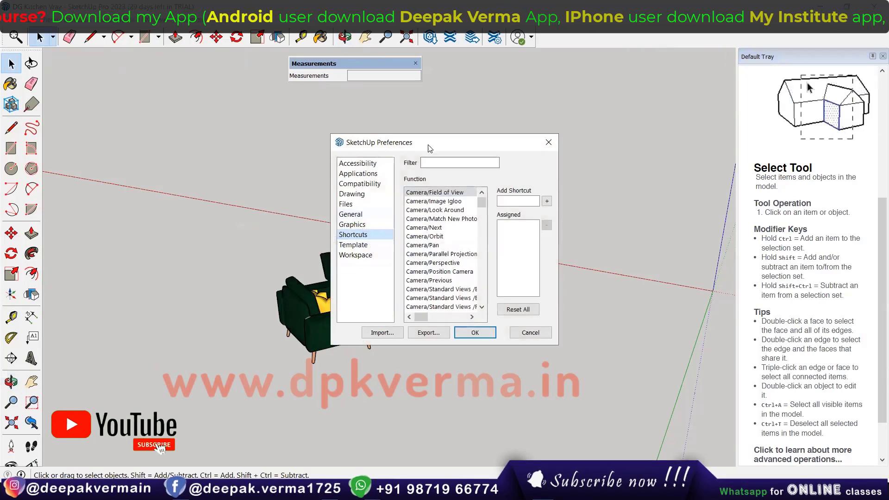
drag(428, 145, 316, 129)
Filter shortcuts for 'flip', remove Flip Blue's existing shortcut, and review the Flip commands
click(333, 145)
text(flip)
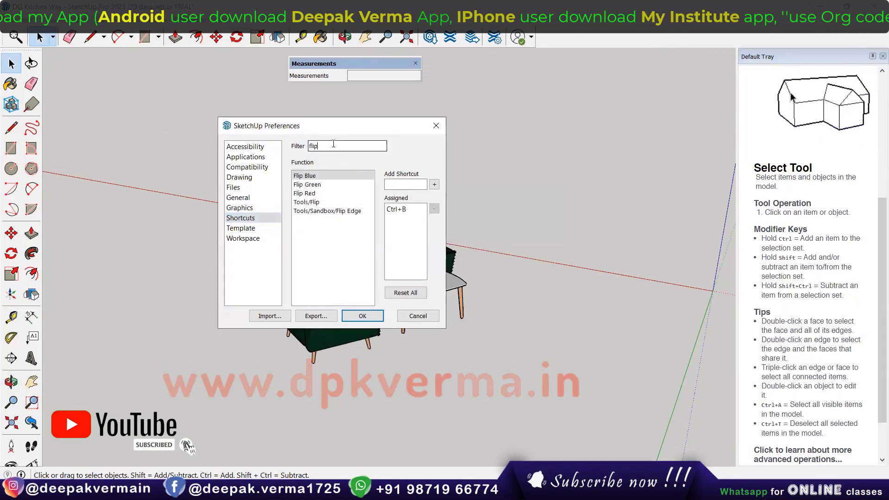
click(403, 209)
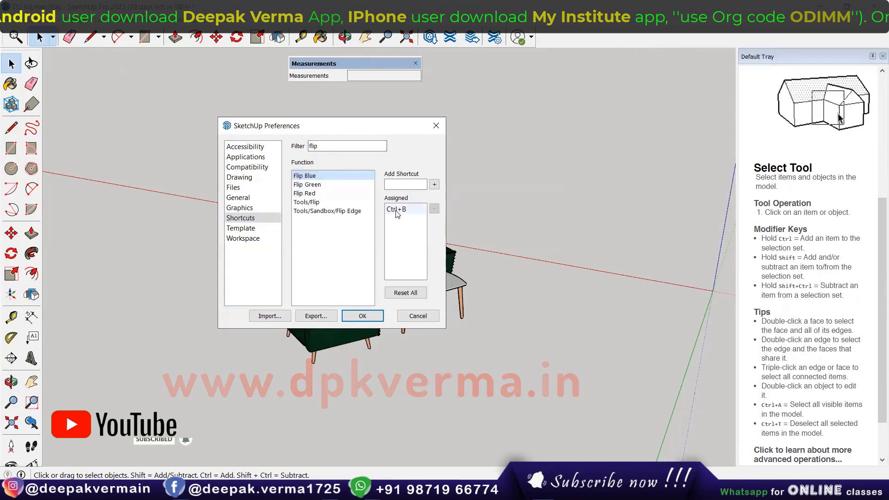
click(433, 209)
click(313, 193)
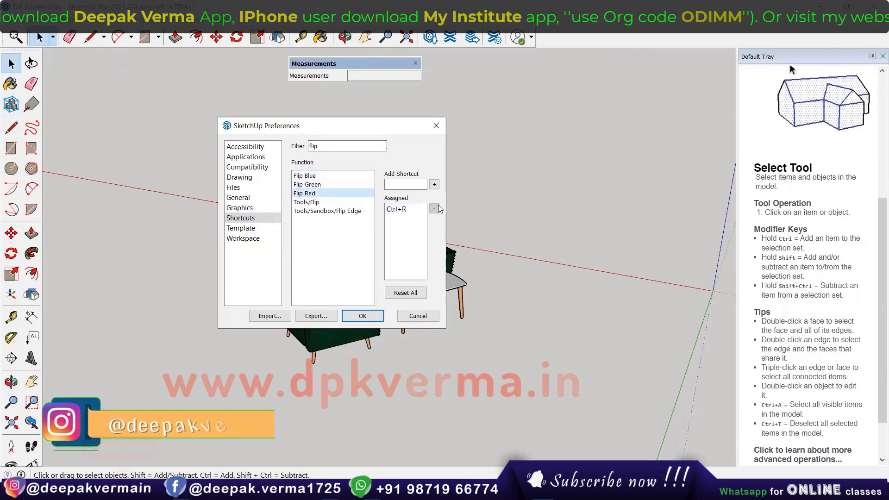
click(315, 185)
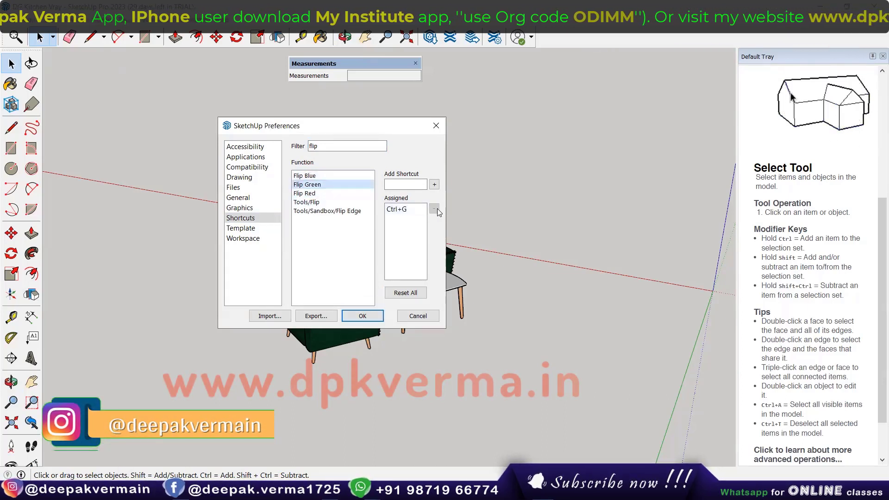
click(305, 175)
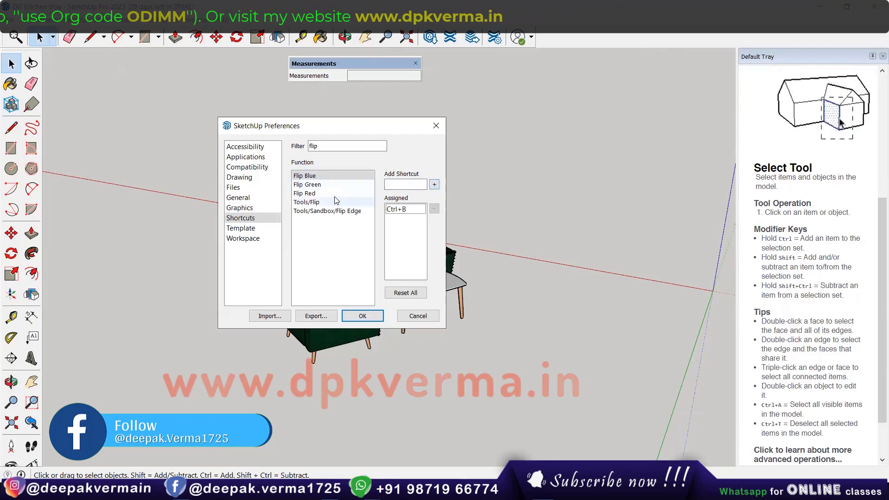
Add Ctrl+G to Flip Green, set up Flip Red, and save the preferences
click(315, 184)
click(407, 184)
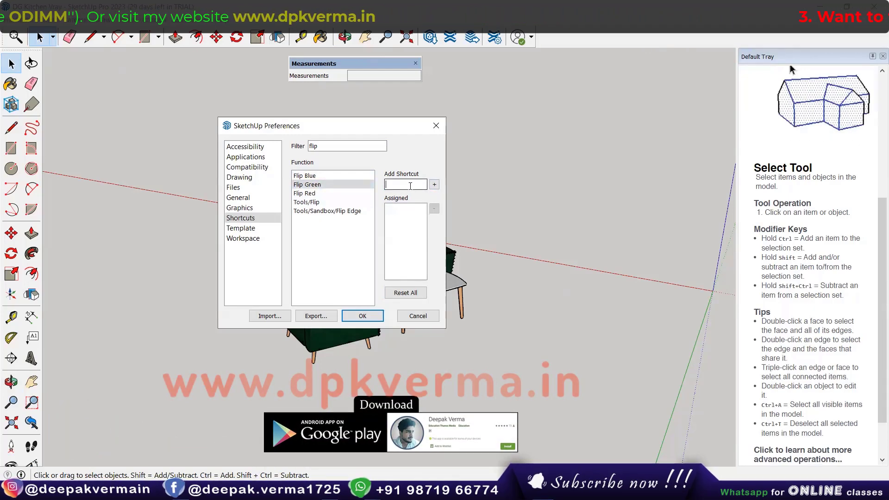
key(ctrl+g)
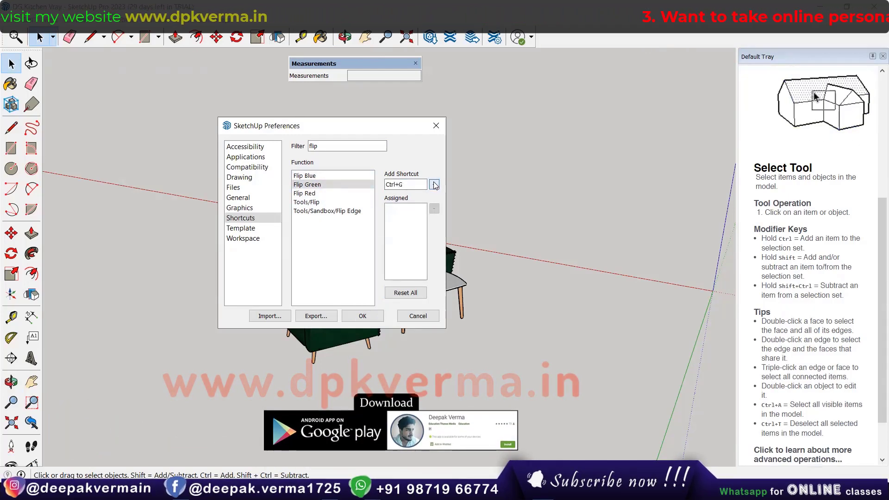
click(434, 184)
click(319, 193)
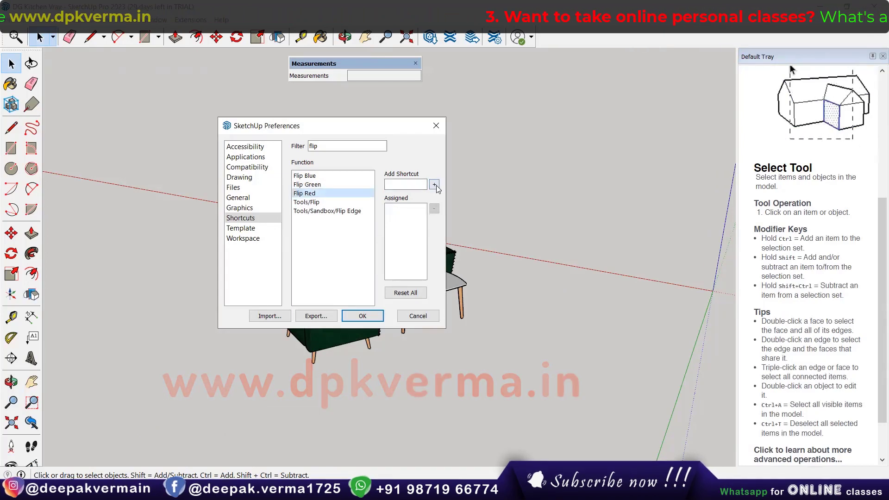
click(407, 184)
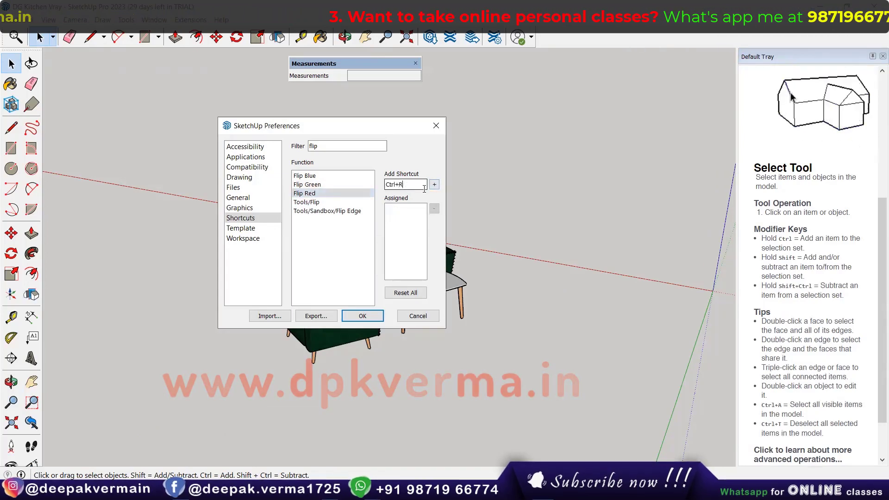
click(363, 316)
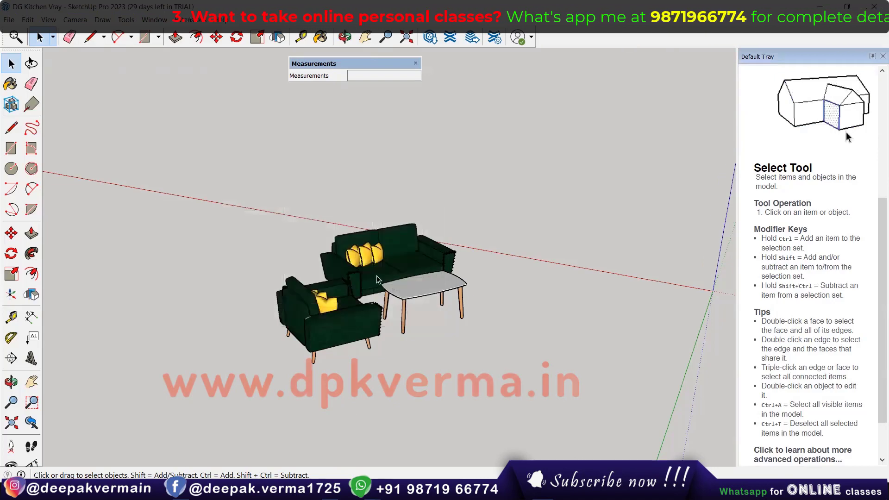
Select the sofa set, activate Flip, and flip it using the Left and Up keys
click(378, 279)
click(33, 293)
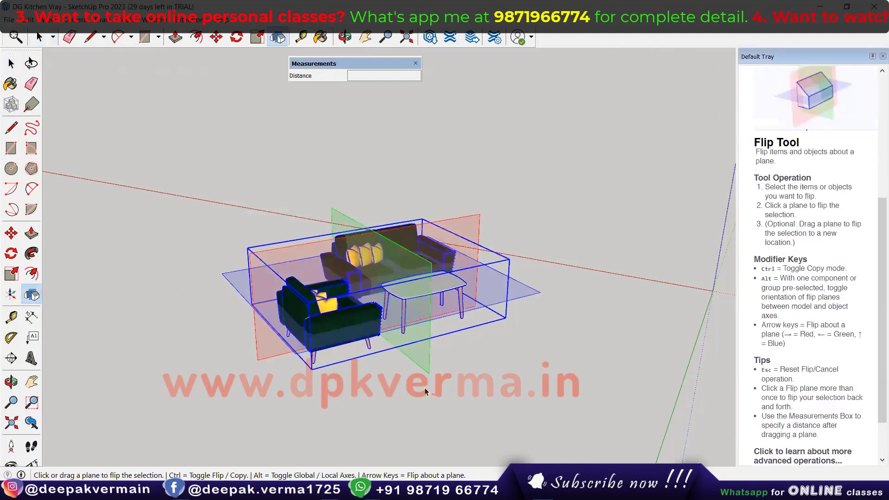
middle_drag(397, 383, 393, 385)
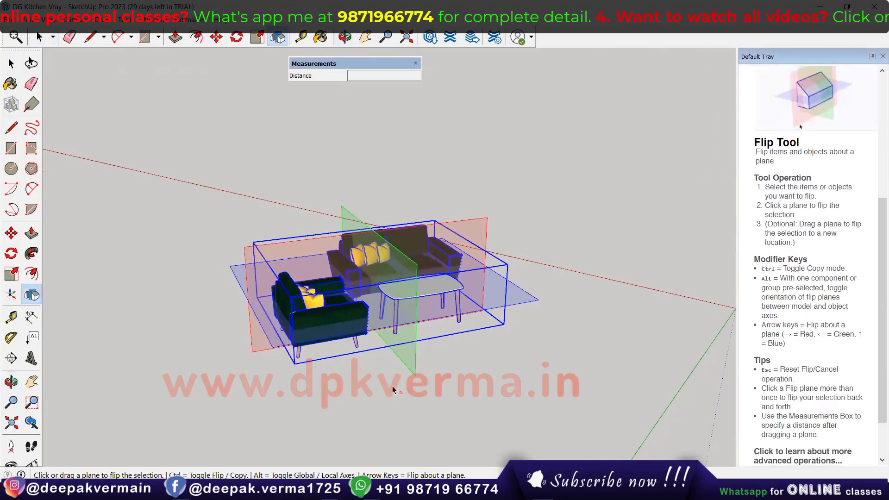
key(Left)
key(Left)
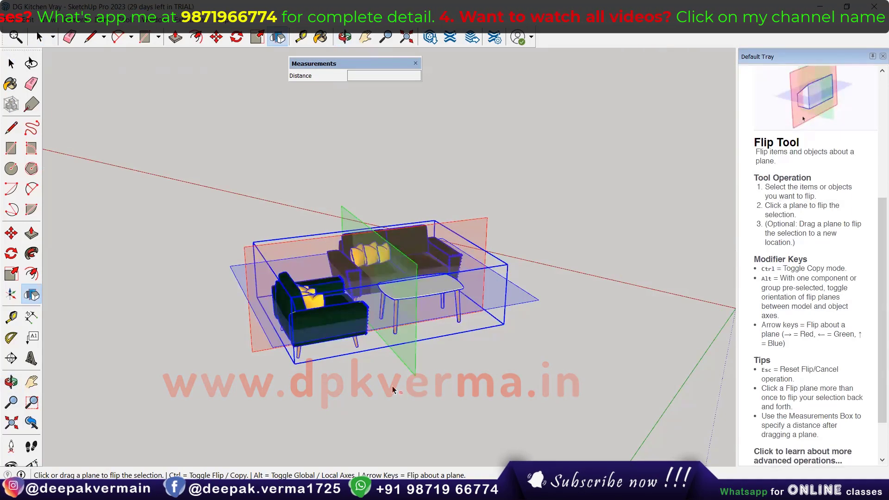
key(Left)
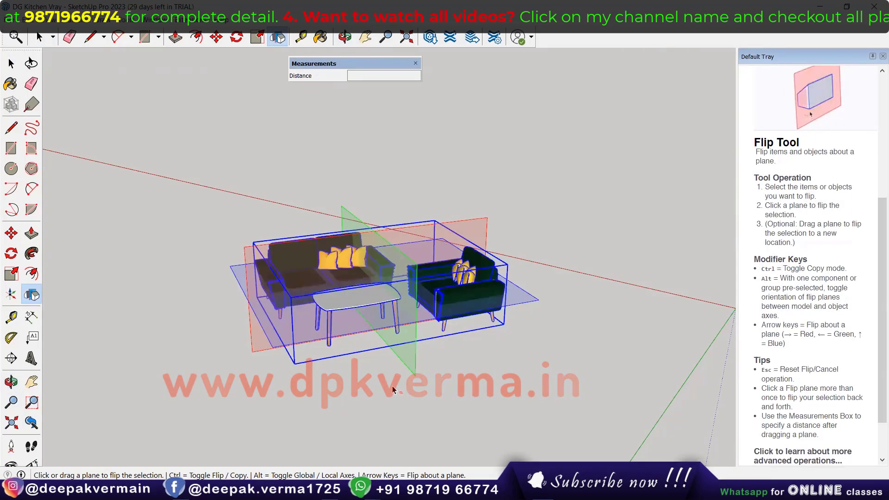
key(Left)
key(Up)
key(Up)
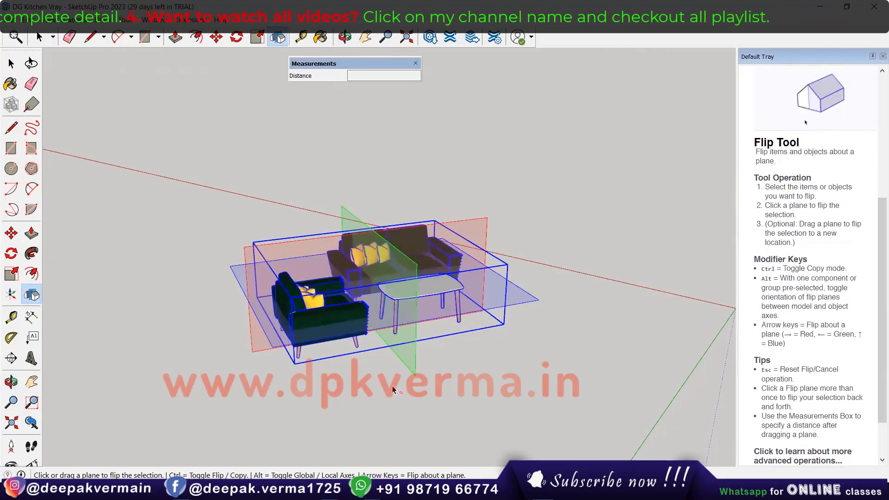
middle_drag(393, 385, 423, 382)
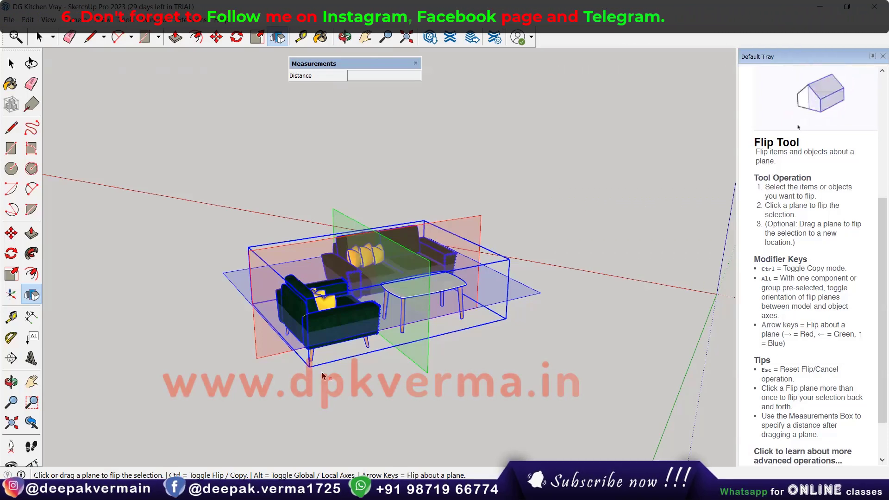
middle_drag(357, 363, 413, 350)
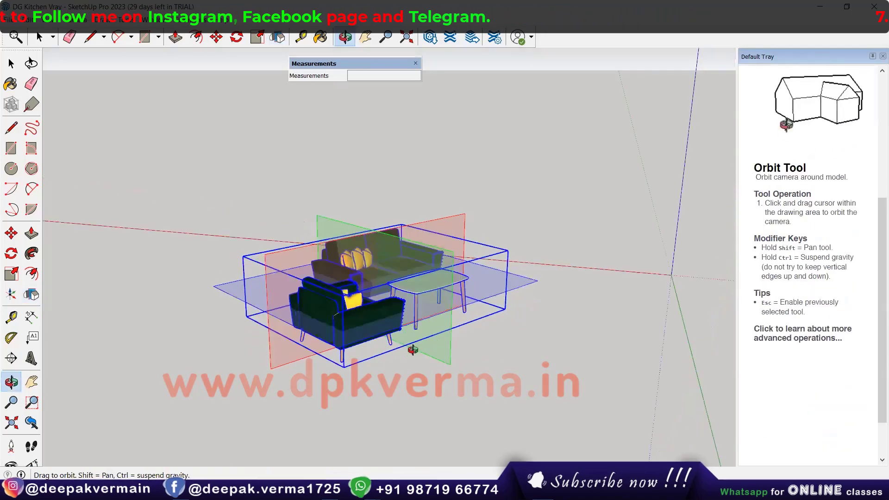